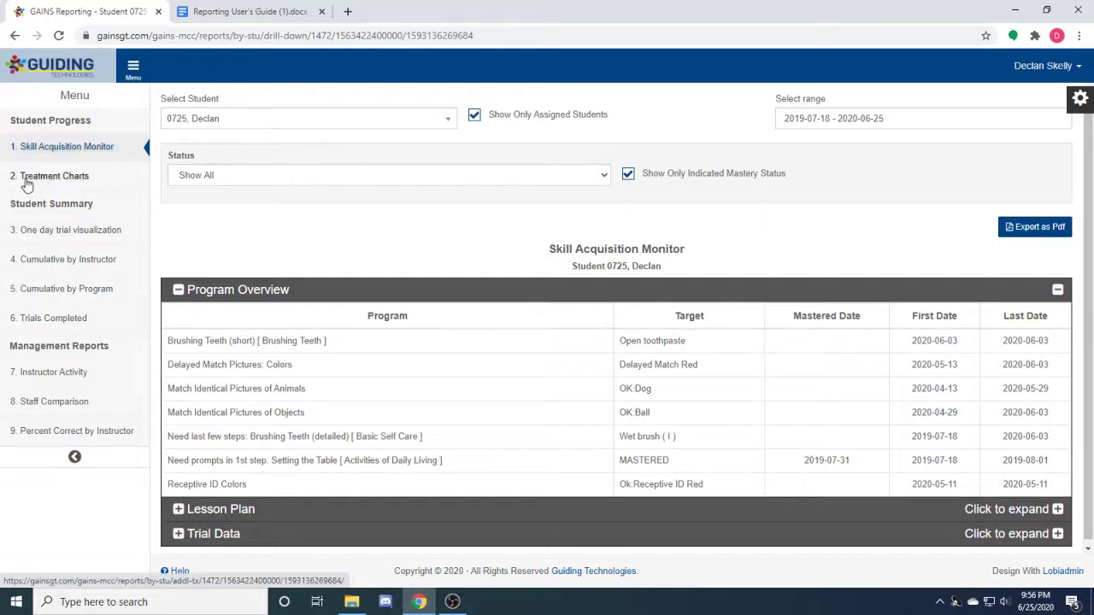
Open the Treatment Charts report and find and select the student by first name.
left_click(86, 178)
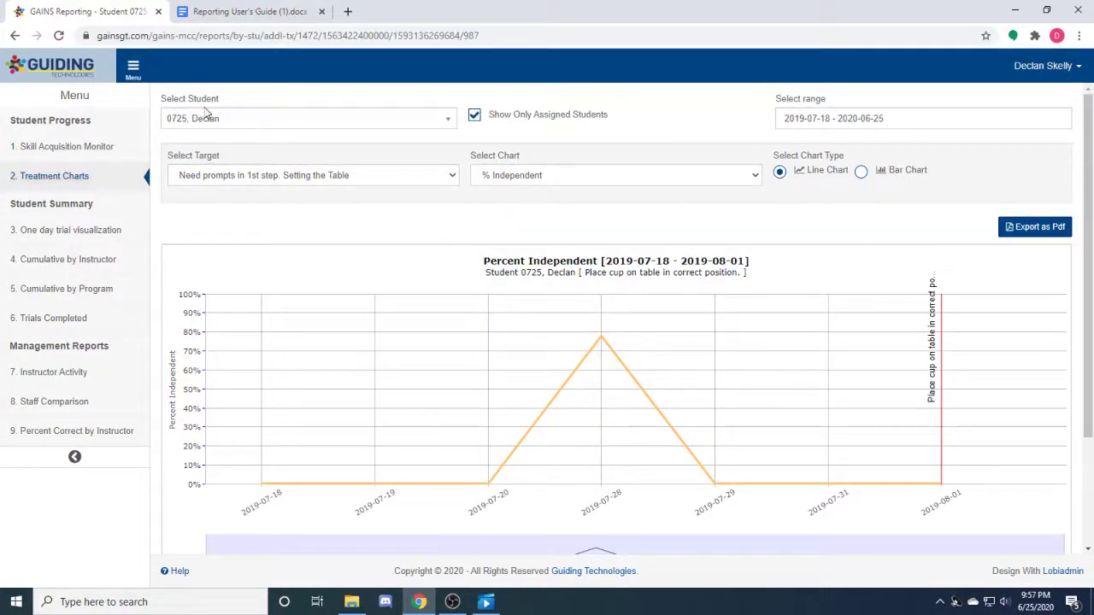
left_click(267, 123)
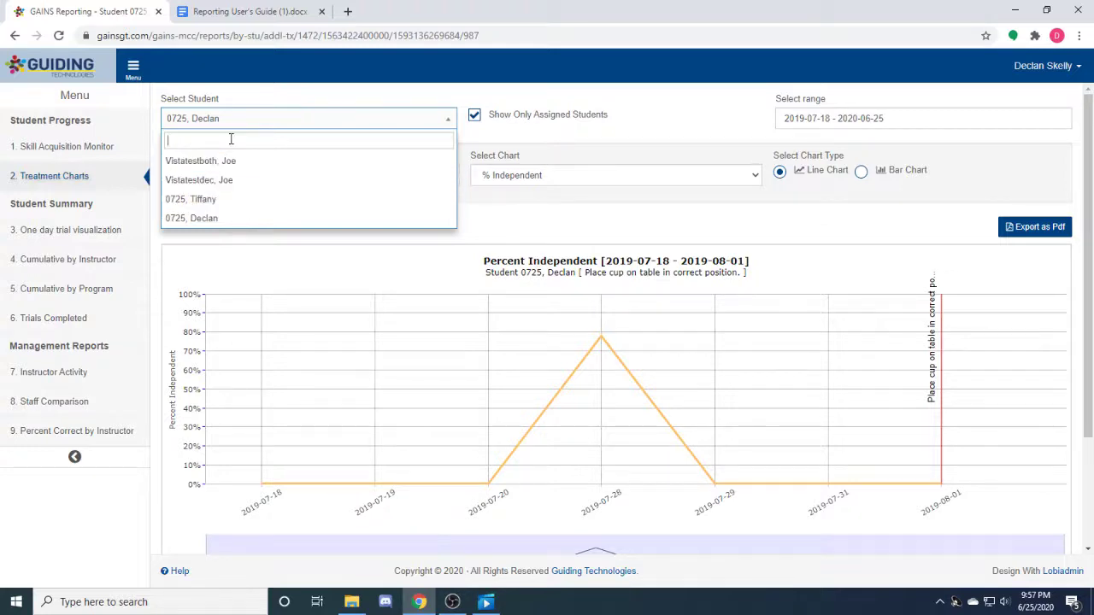
type("dec")
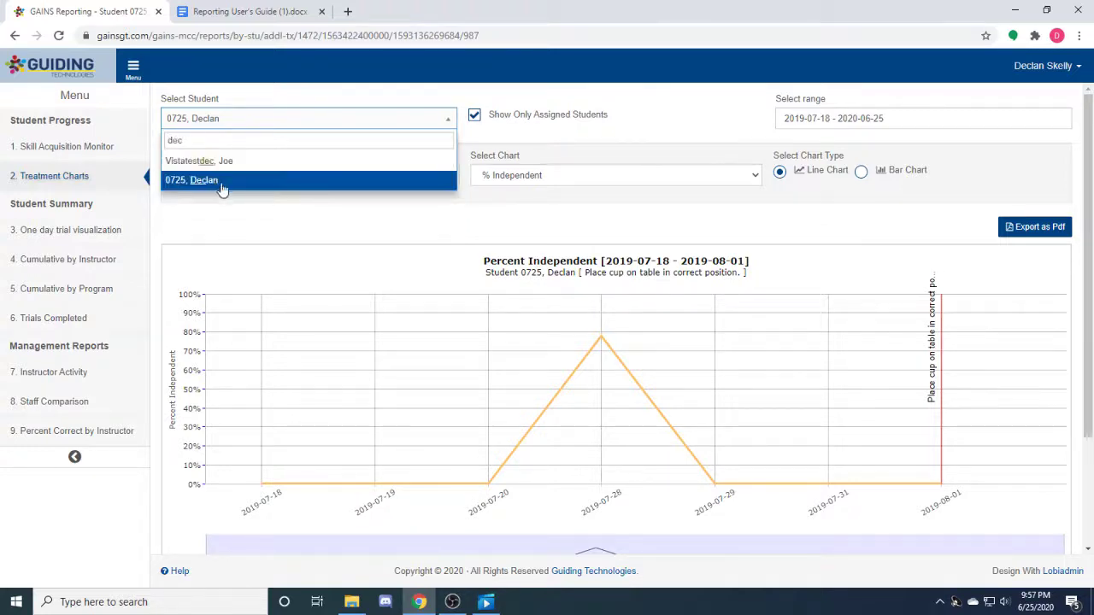
left_click(306, 224)
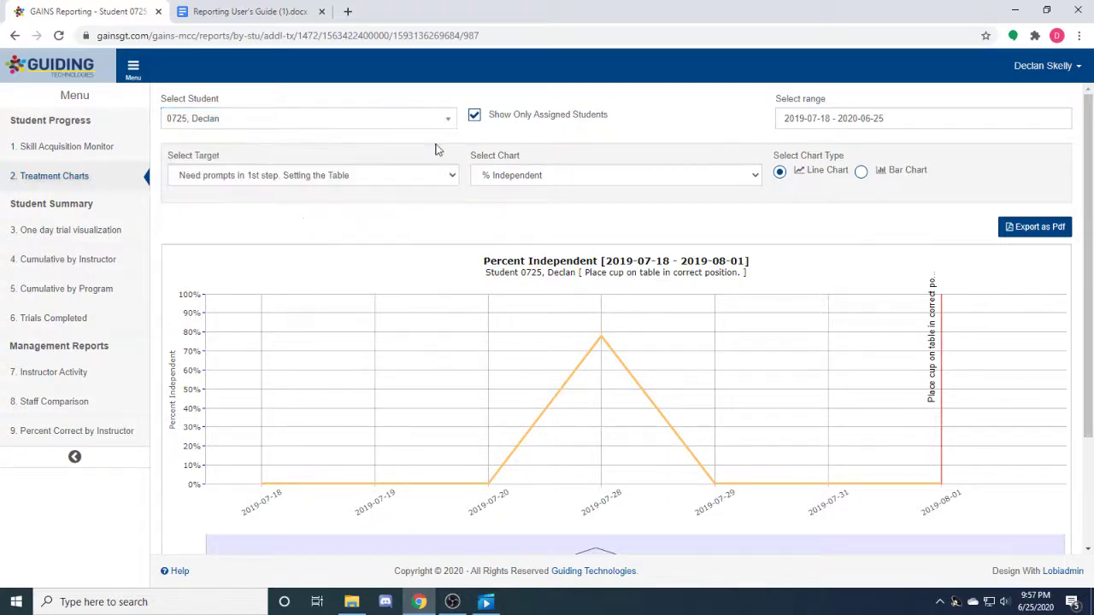
Browse the full student list with Show Only Assigned Students off, and turn the filter back on.
left_click(474, 118)
left_click(376, 118)
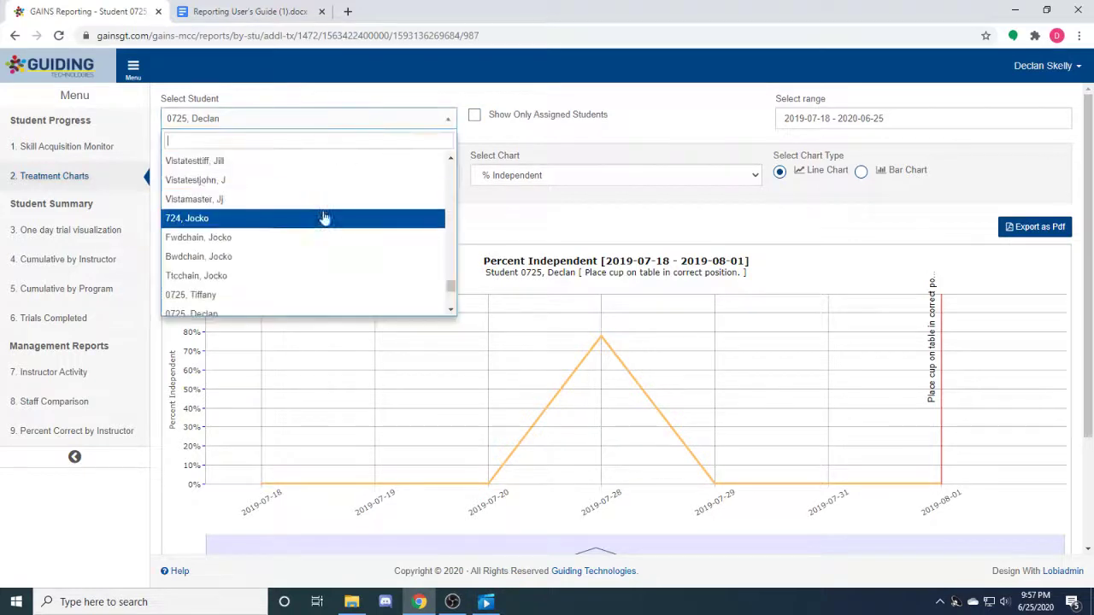
scroll(324, 237, "down", 3)
scroll(324, 237, "up", 5)
left_click(475, 115)
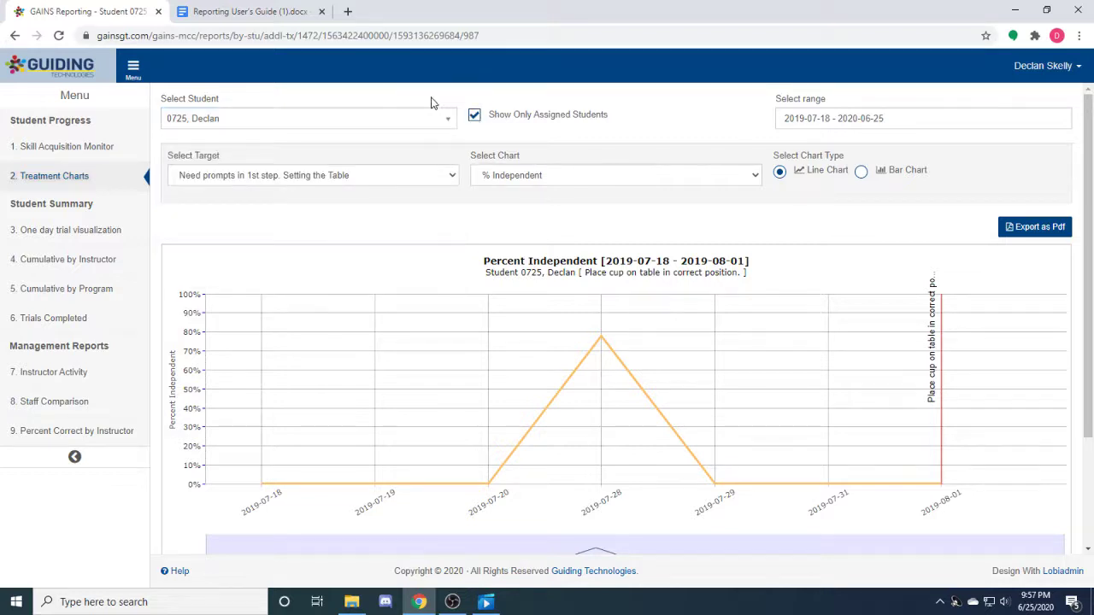
Review the date range presets and the target and chart options available for the student's treatment charts.
left_click(837, 120)
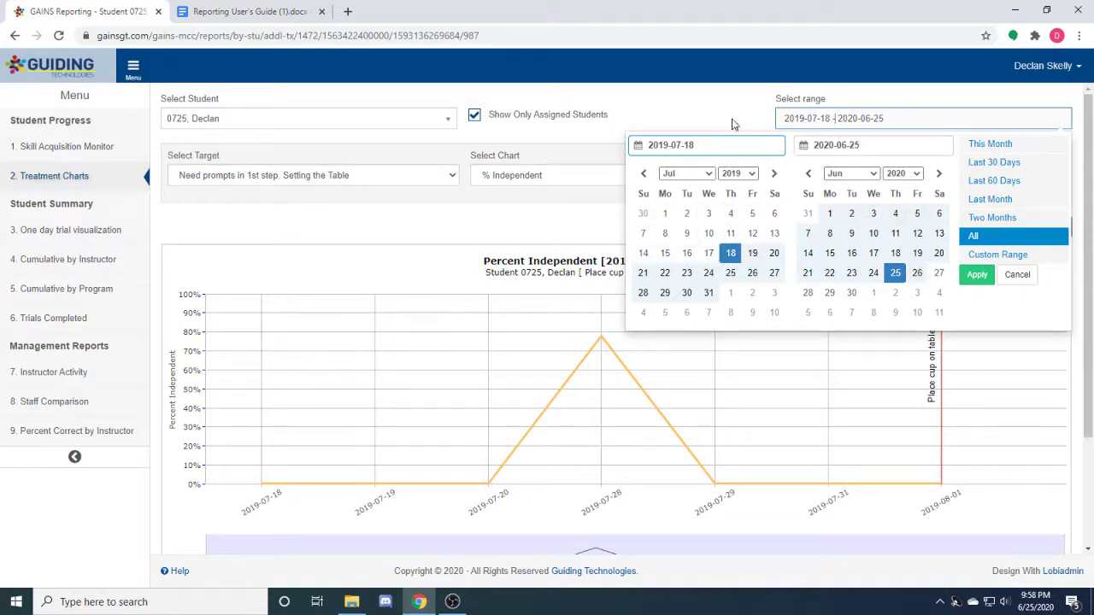
left_click(698, 106)
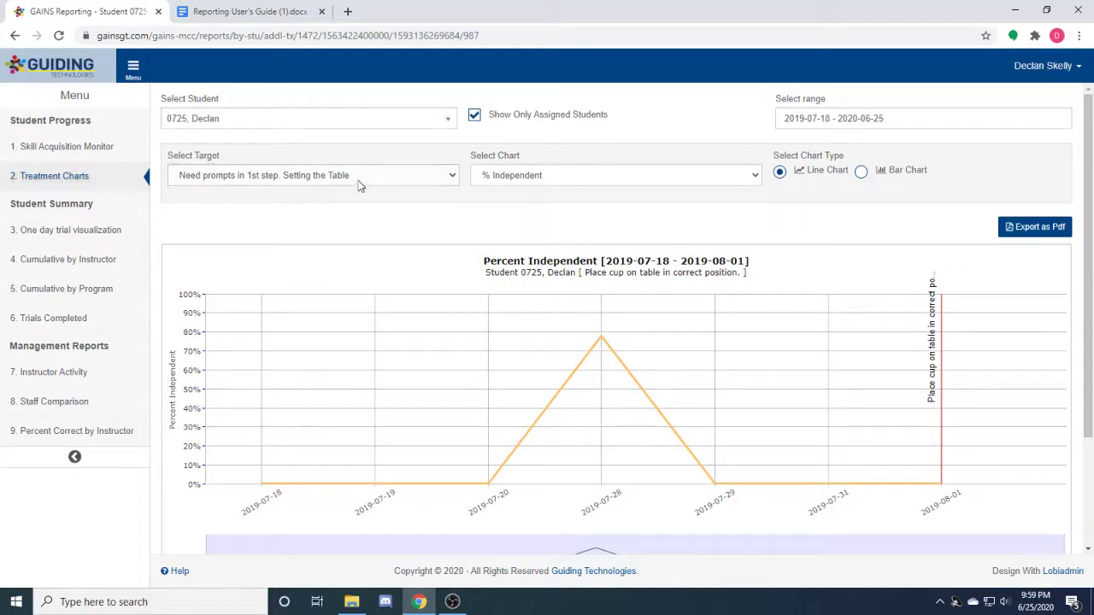
left_click(391, 174)
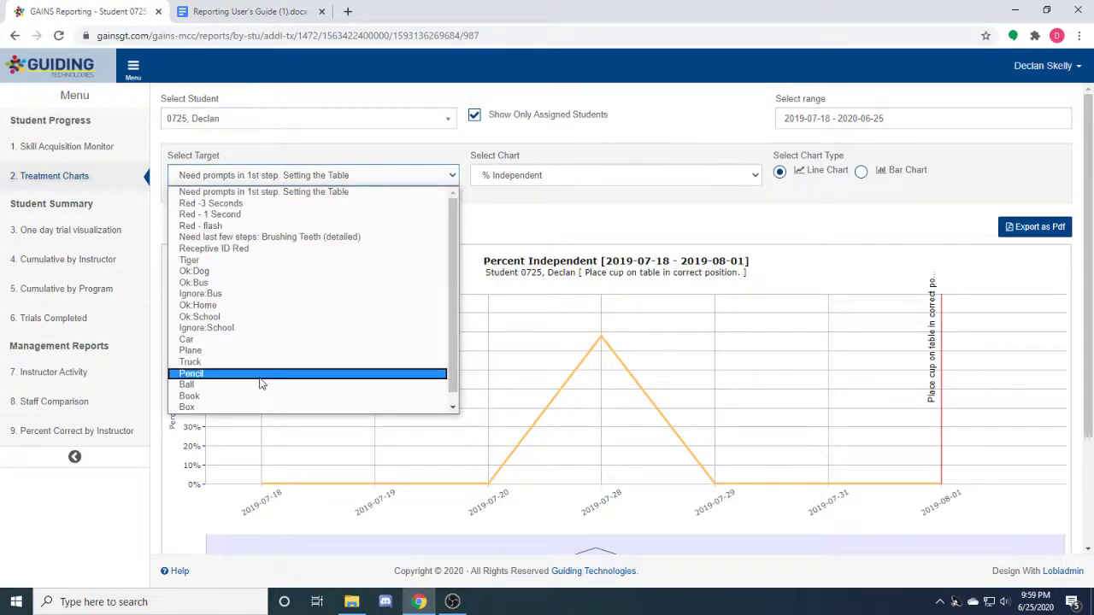
scroll(267, 370, "down", 1)
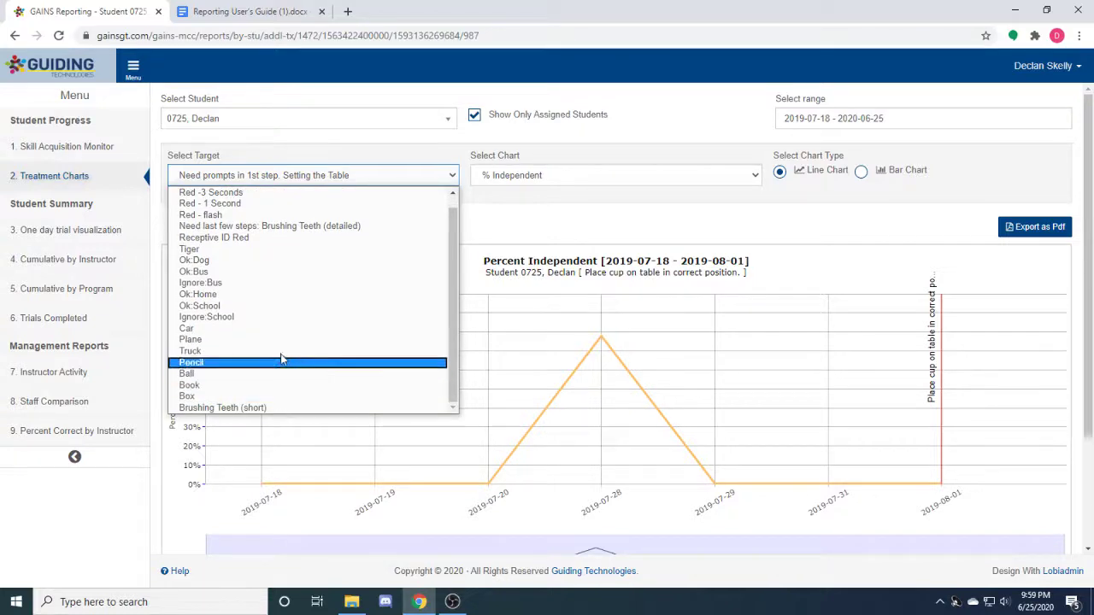
left_click(590, 220)
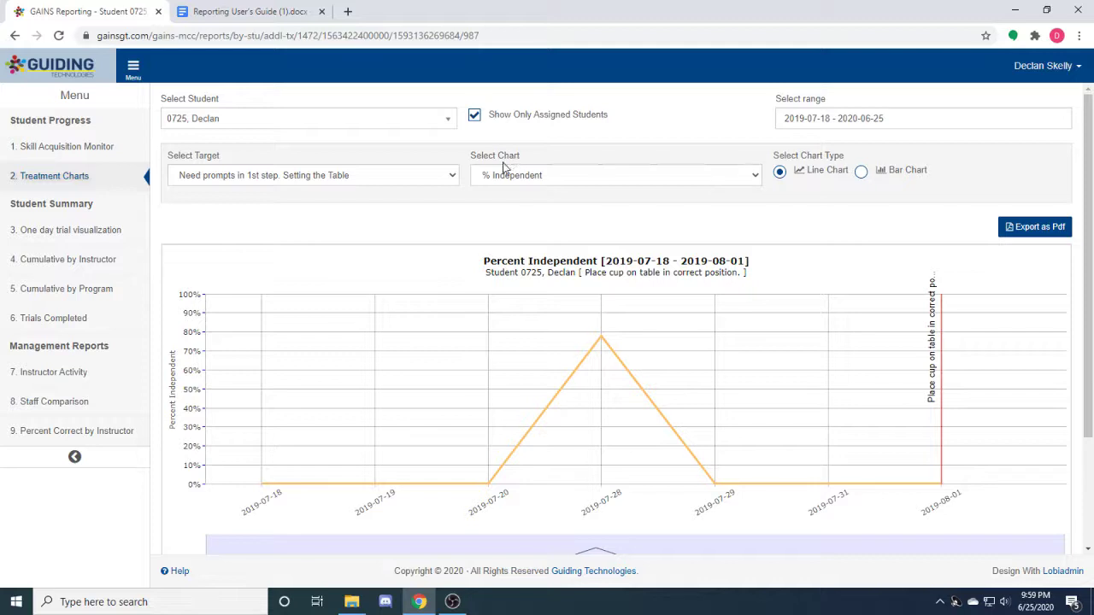
left_click(528, 178)
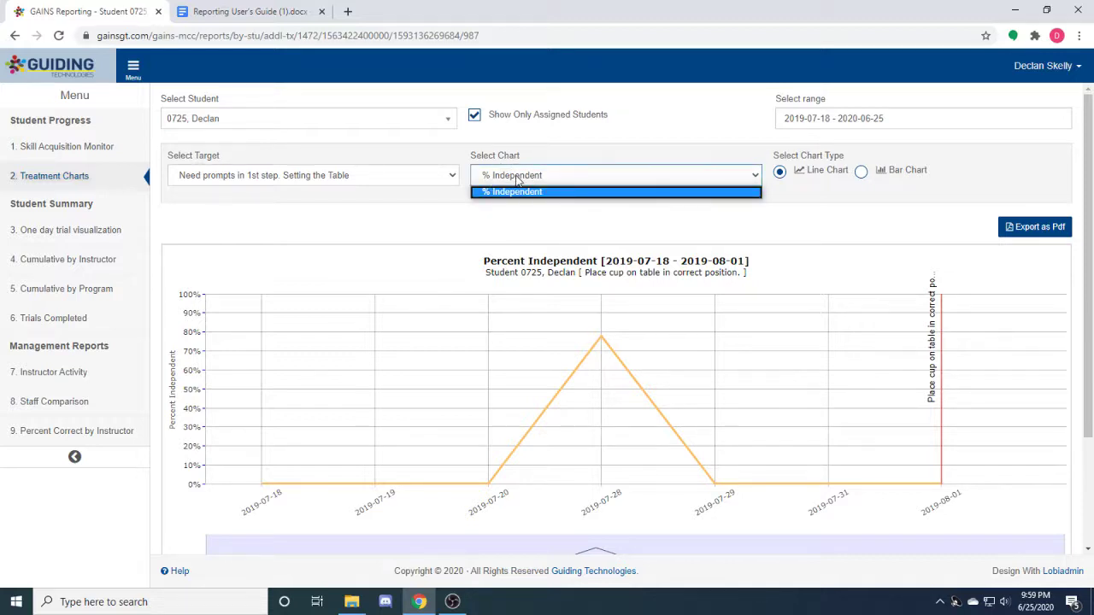
Chart the Red -3 Seconds target as % Independent.
left_click(425, 177)
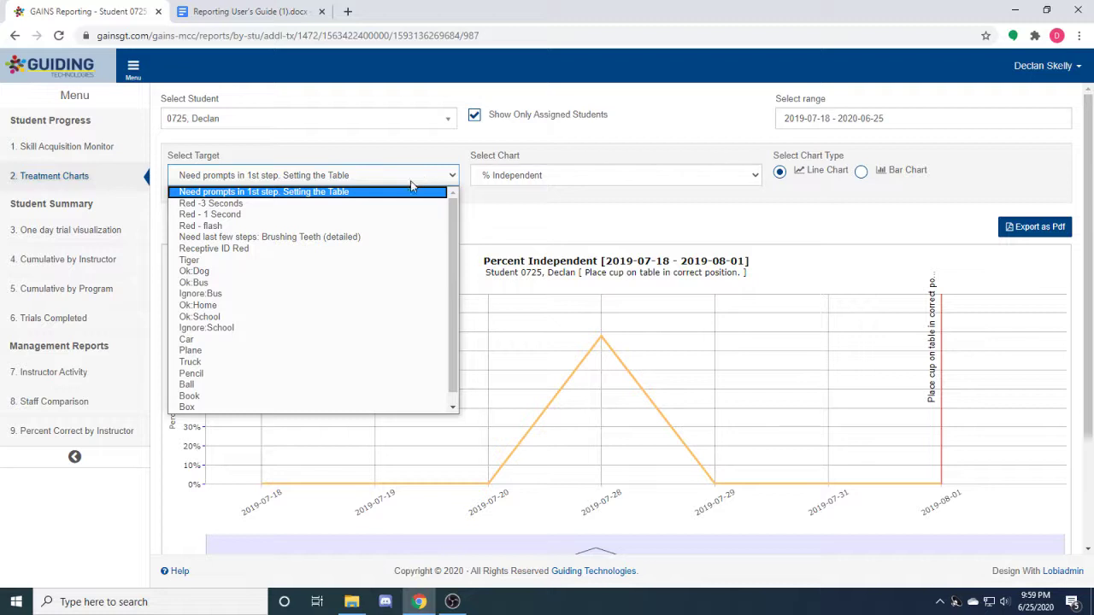
left_click(298, 206)
left_click(526, 174)
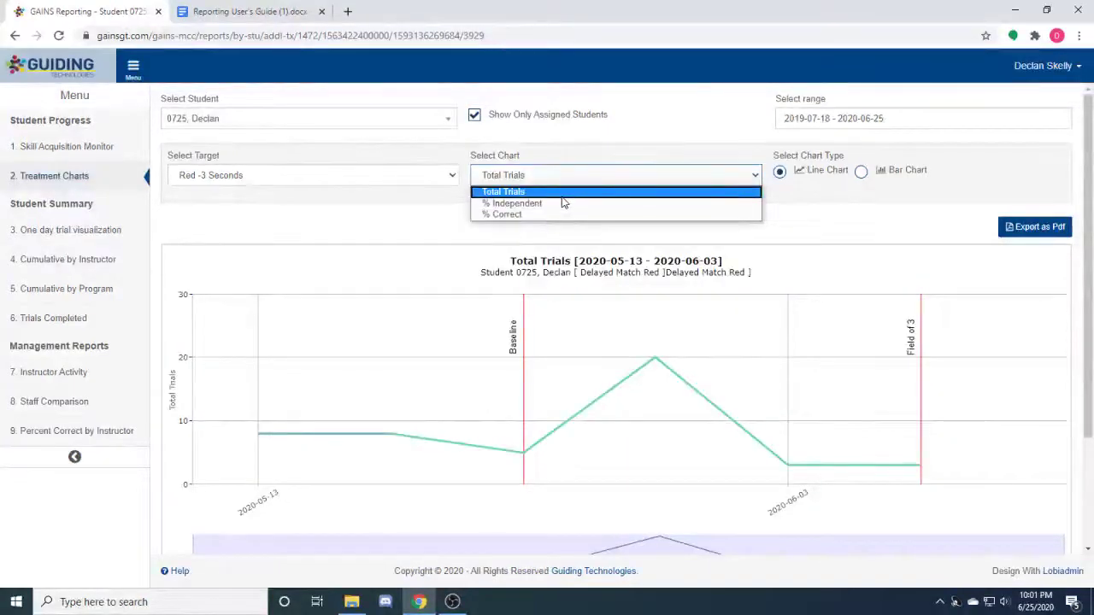
key("Escape")
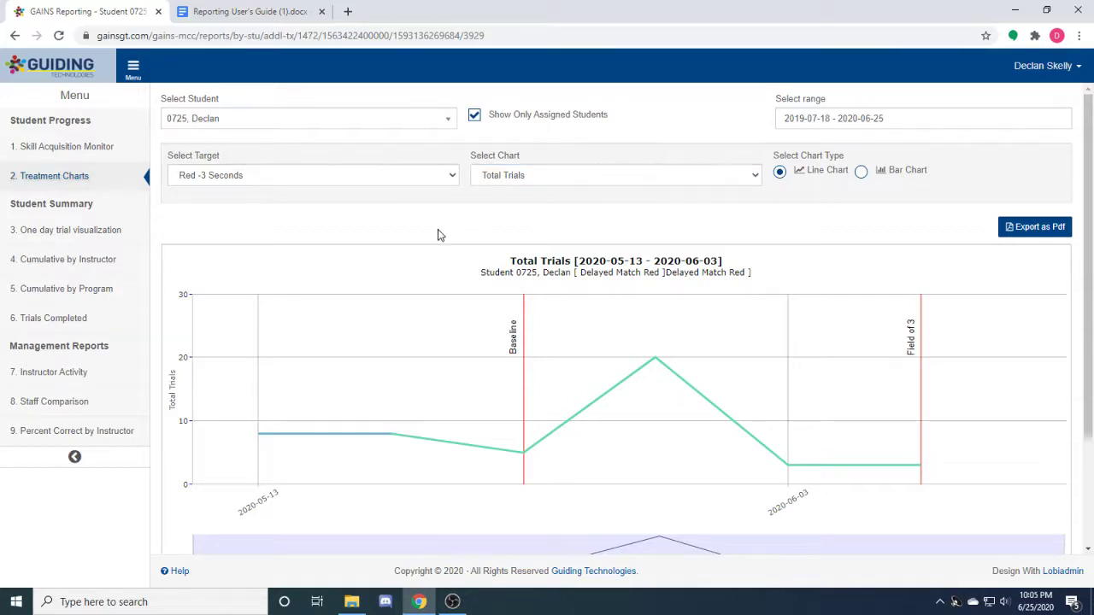
left_click(534, 178)
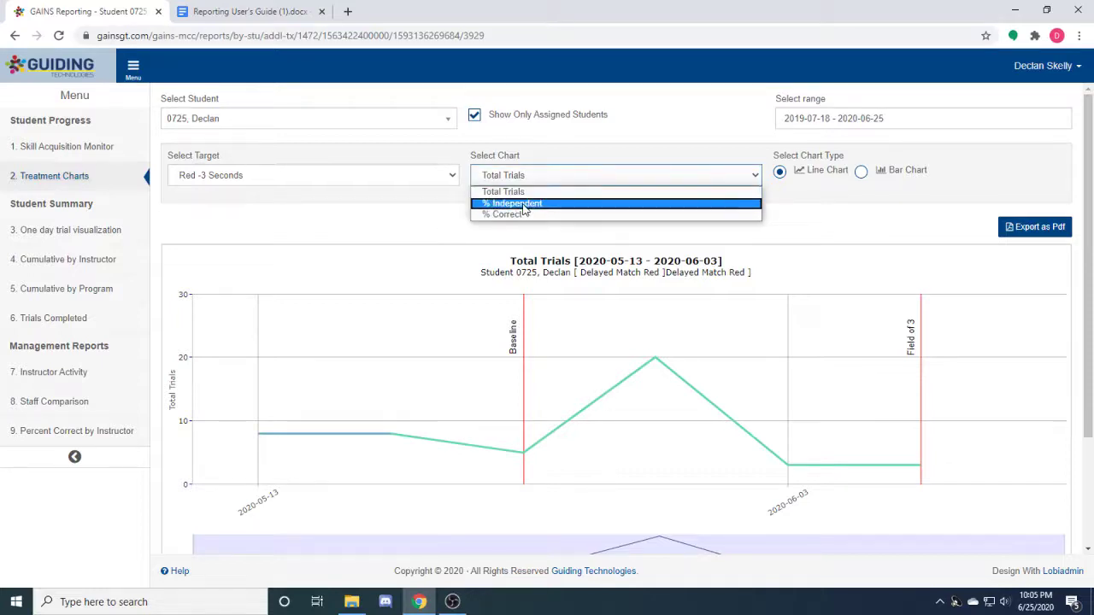
left_click(524, 209)
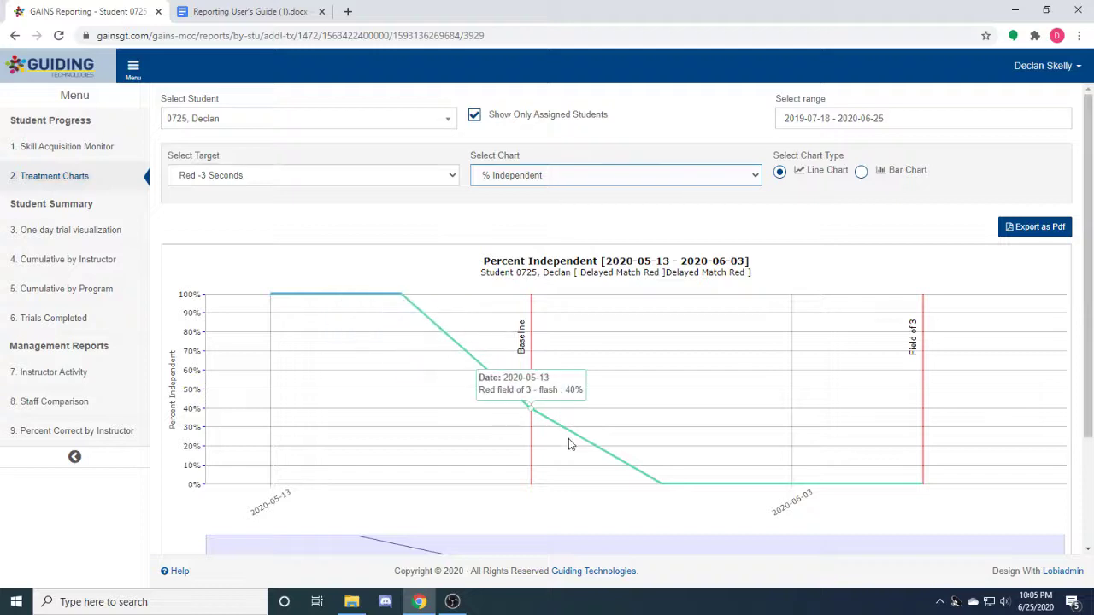
Switch the Red -3 Seconds chart to % Correct.
left_click(649, 177)
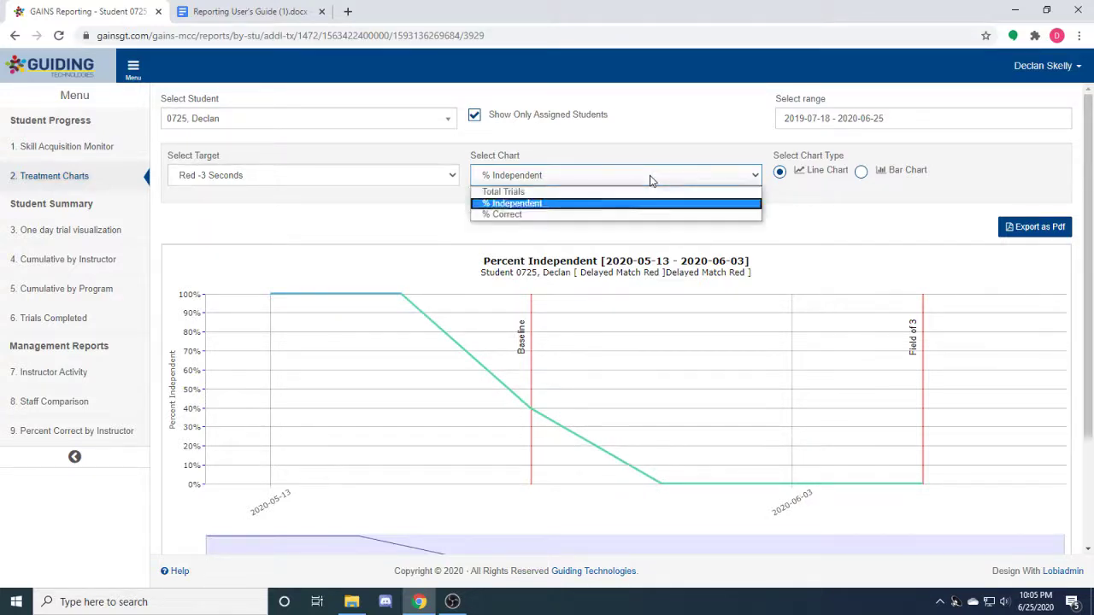
left_click(619, 215)
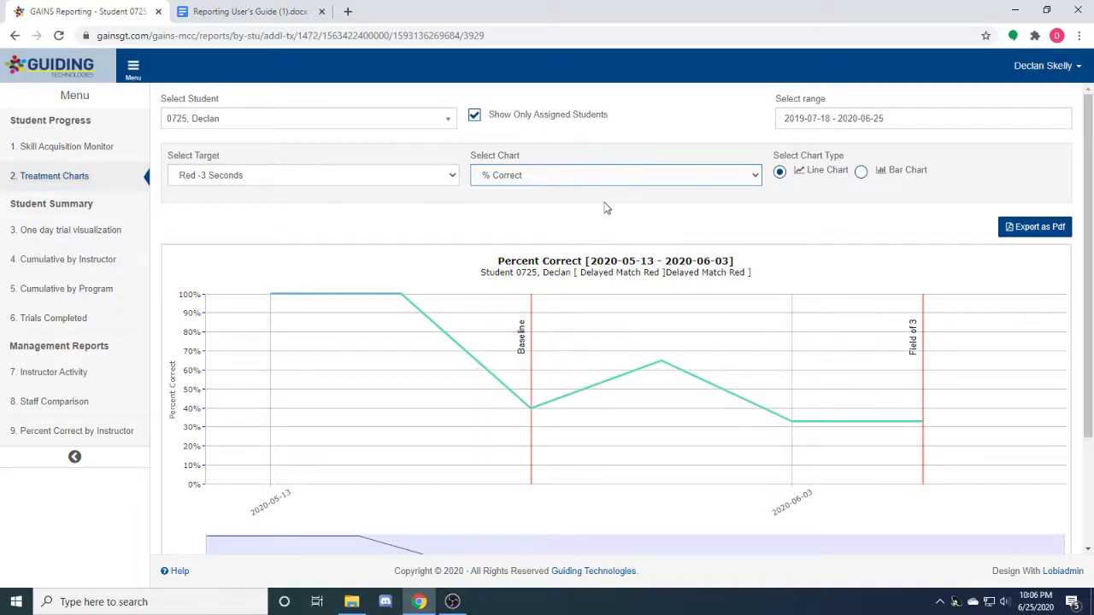
key("Down")
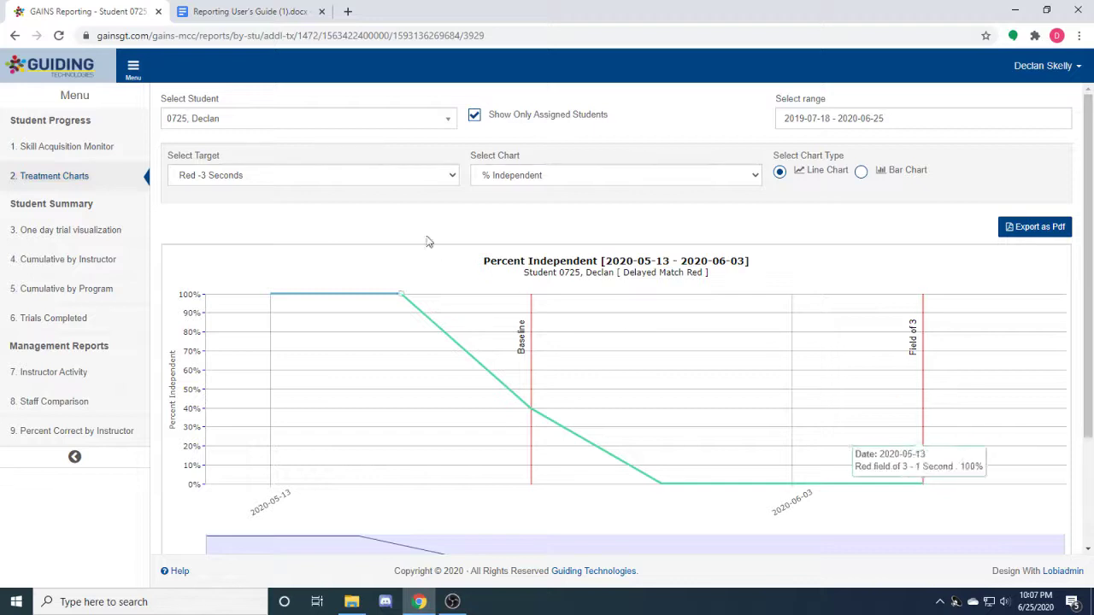
Chart the target "Need last few steps: Brushing Teeth (detailed)" as % Independent and set the chart type to Bar Chart.
left_click(251, 177)
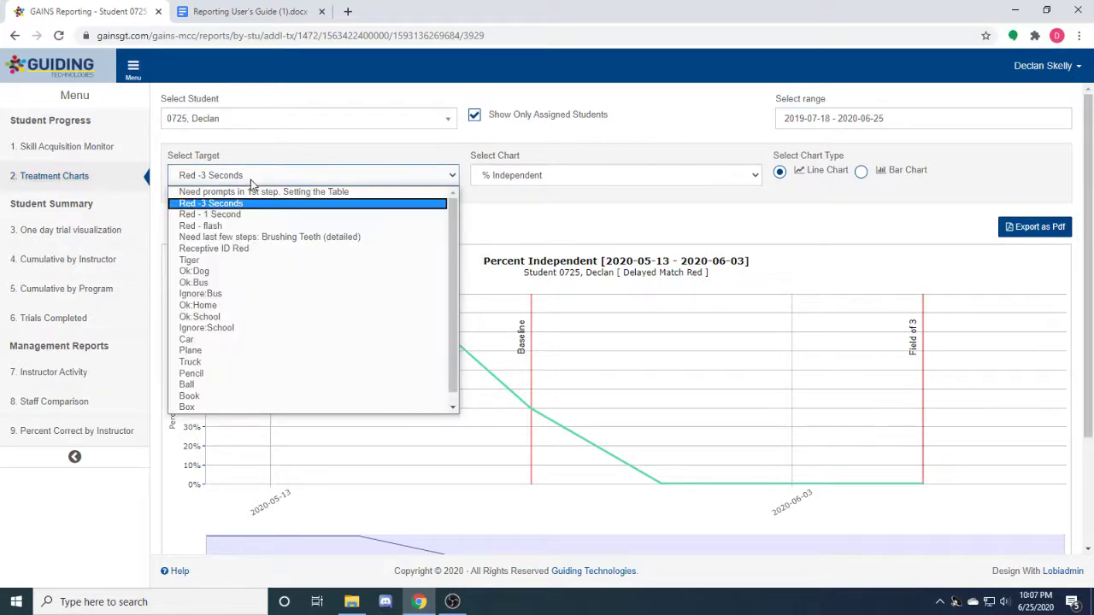
left_click(221, 240)
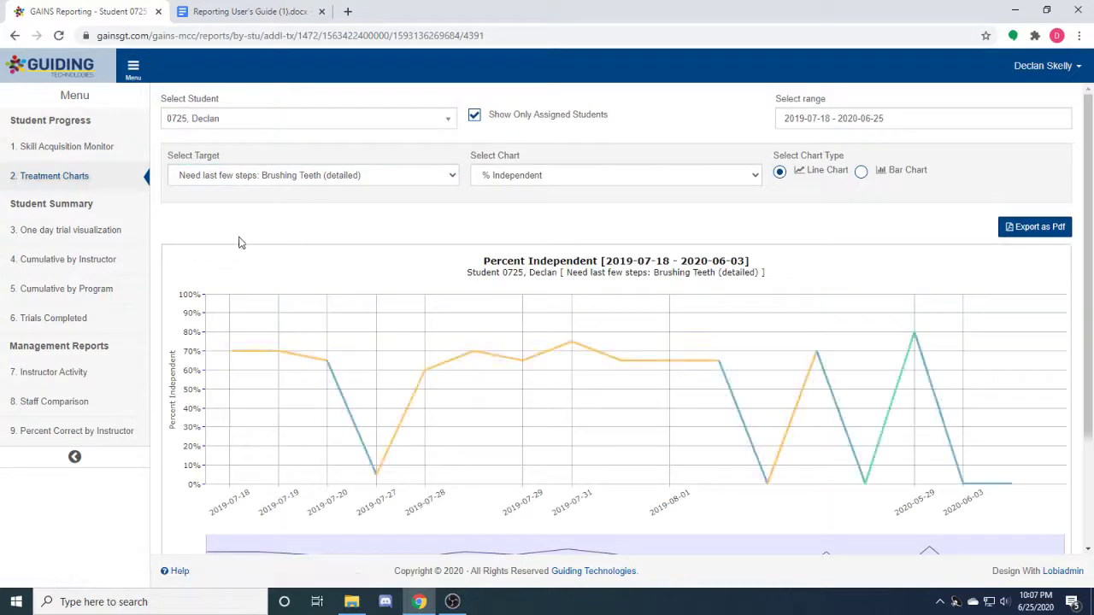
left_click(539, 179)
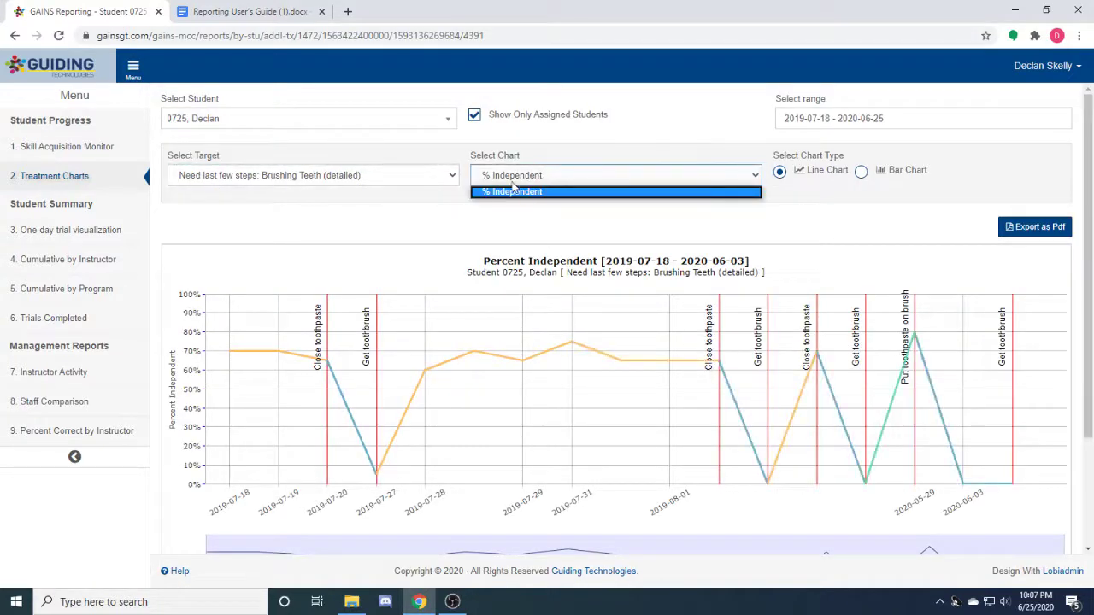
left_click(528, 181)
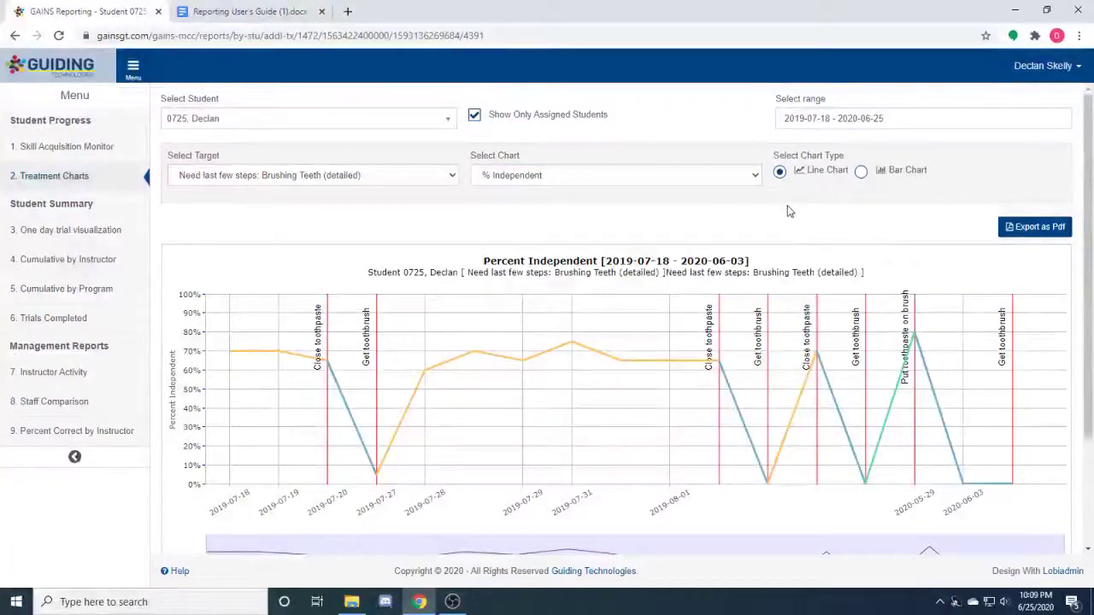
left_click(861, 173)
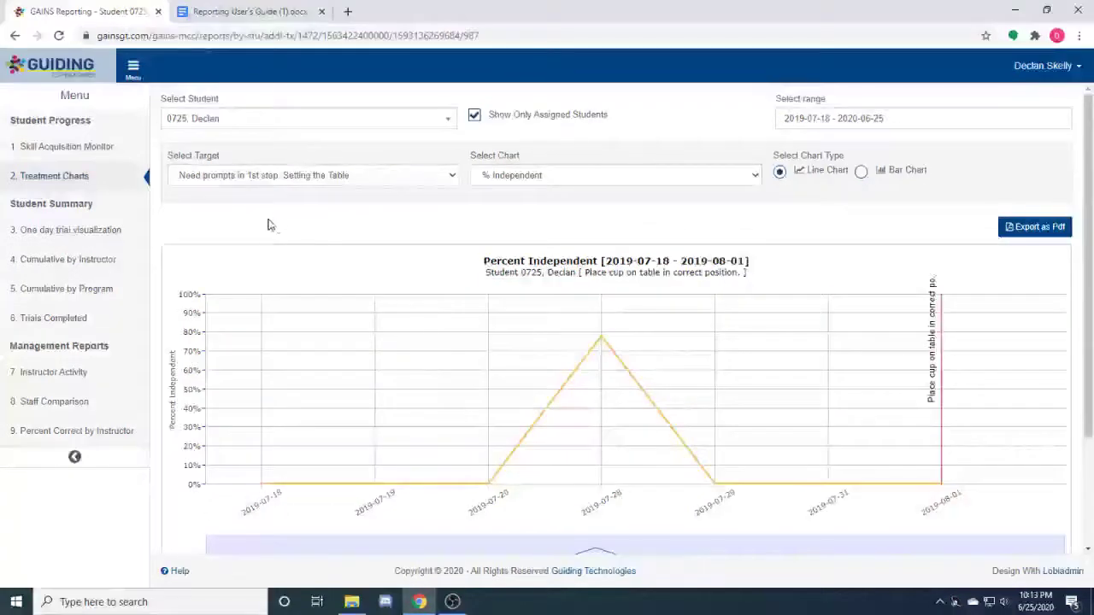
Open the One day trial visualization, narrow its range to the 7:45 AM trials, and inspect individual trial points.
left_click(60, 238)
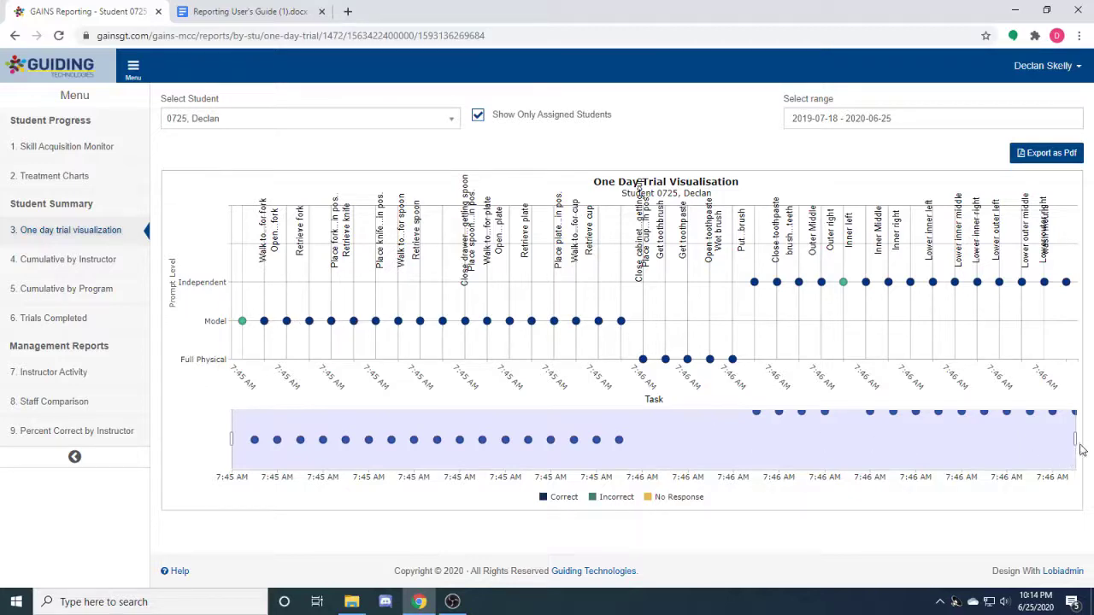
left_click_drag(1074, 439, 630, 439)
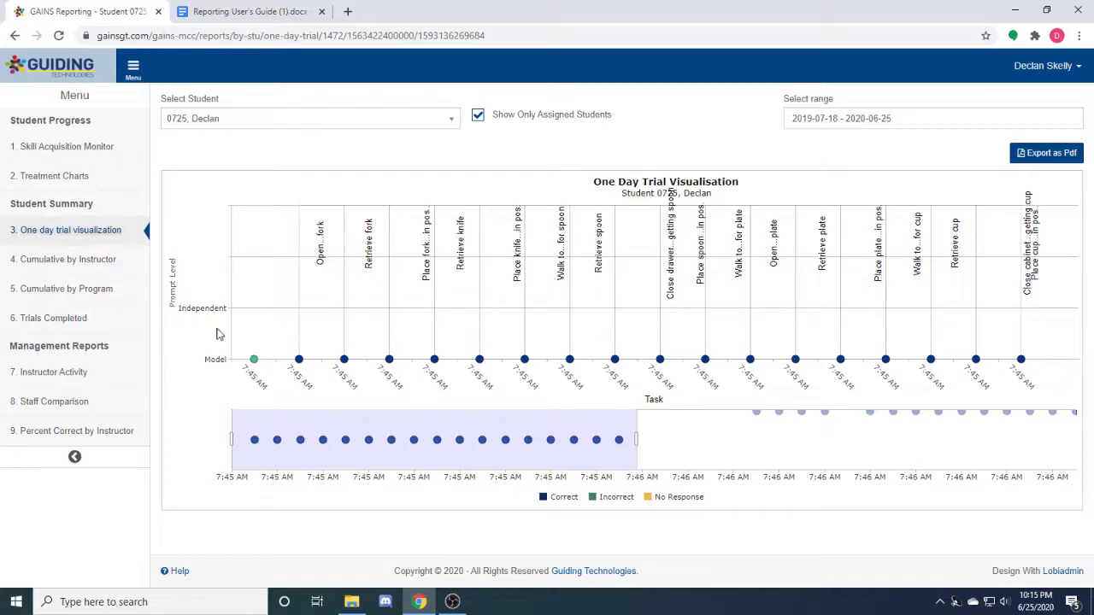
mouse_move(297, 367)
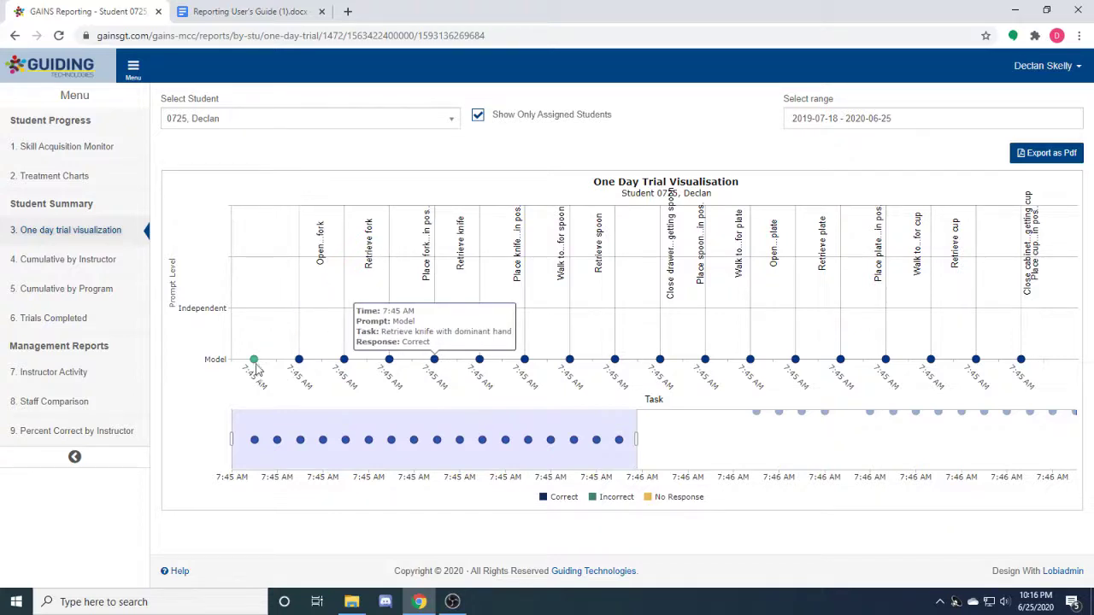
mouse_move(254, 366)
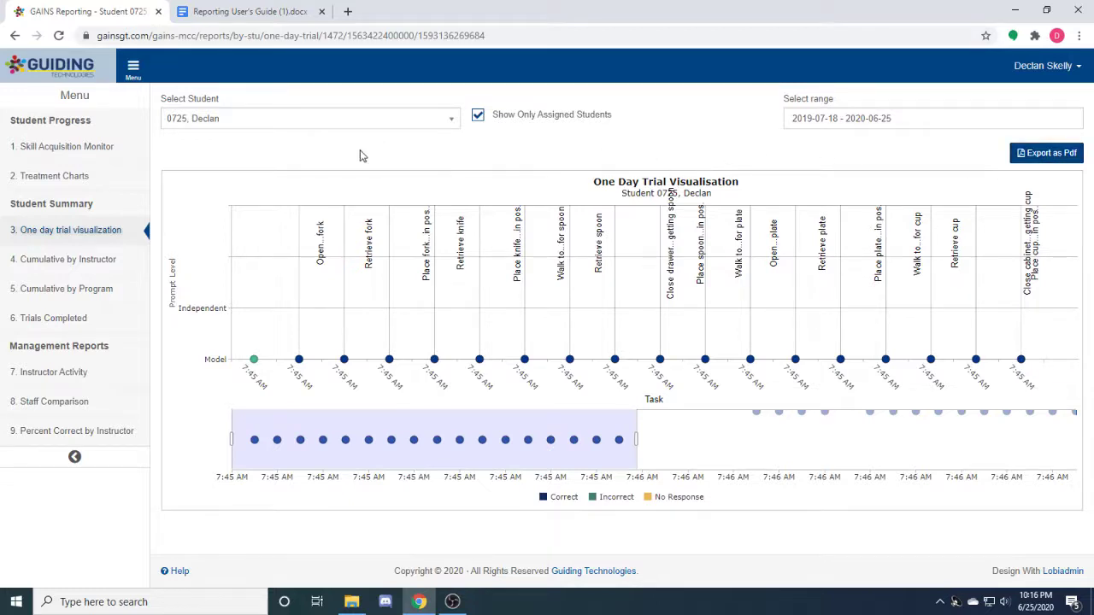
Open the Cumulative by Instructor report and show it by date.
left_click(64, 261)
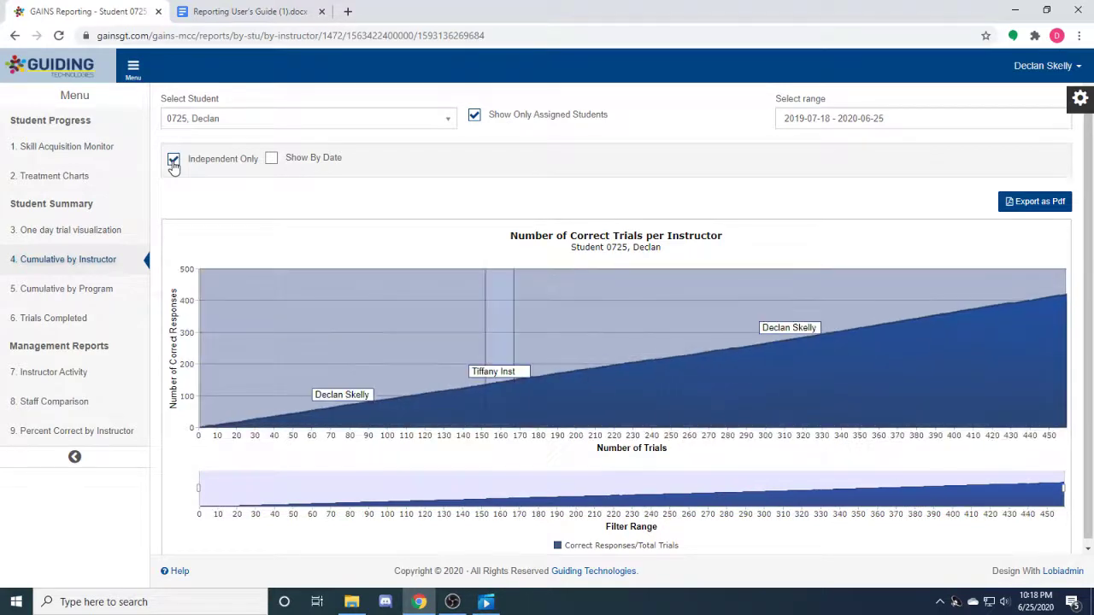
left_click(270, 160)
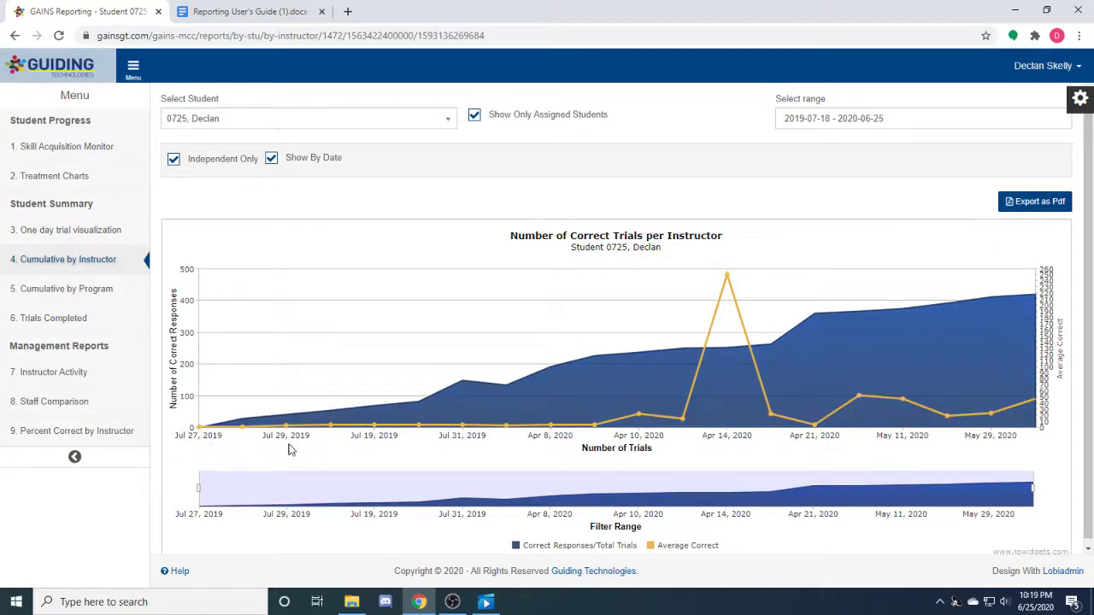
Turn off Show By Date and Independent Only, and narrow the filter range to about the first 470 trials.
left_click(274, 161)
left_click(175, 160)
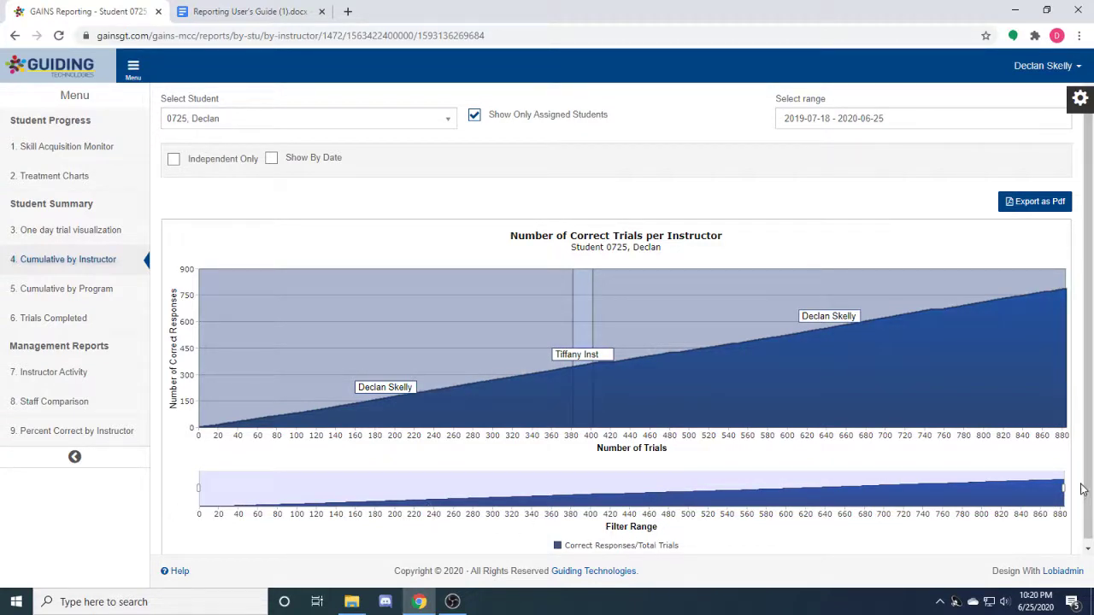
left_click_drag(1058, 488, 658, 498)
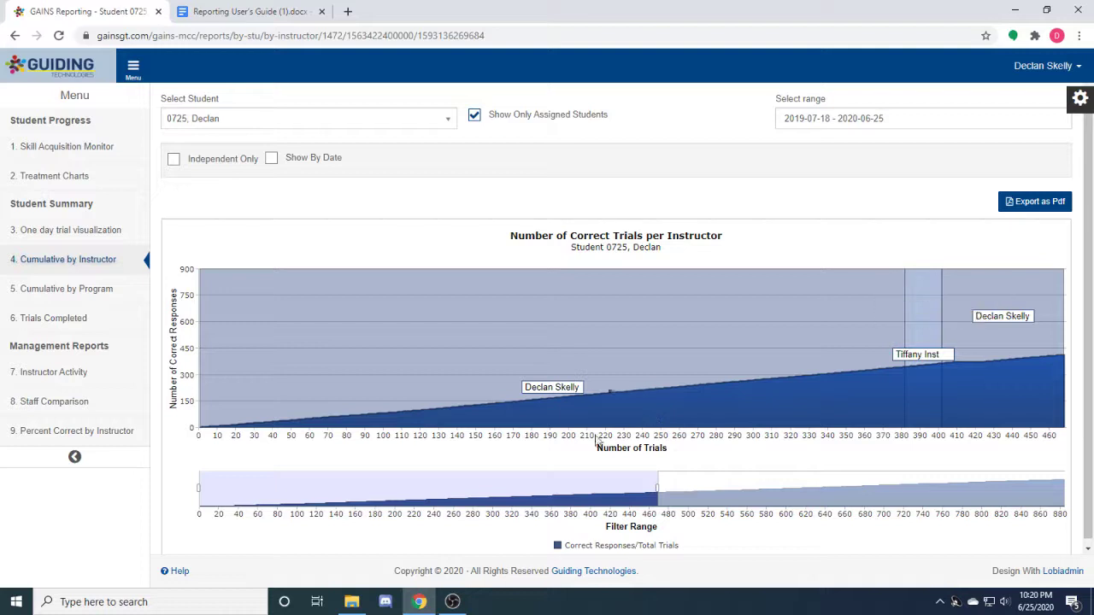
Open the Cumulative by Program report and narrow its filter range to about the first 150 trials.
left_click(118, 295)
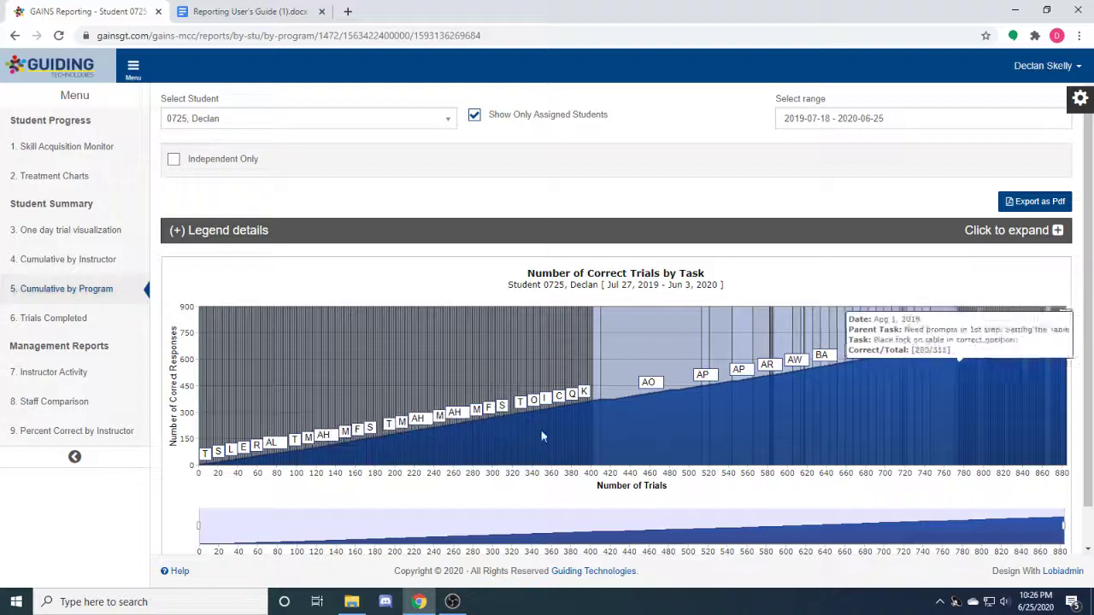
left_click_drag(1063, 528, 344, 535)
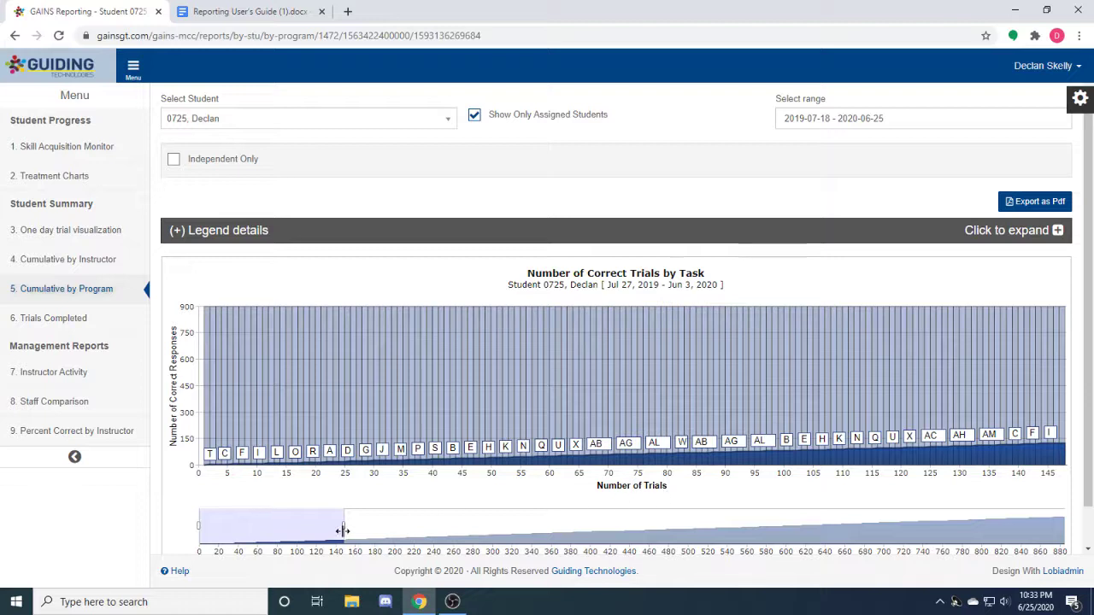
Narrow the Cumulative by Program range to about the first 44 trials, inspect the first trial's details, and consult the task legend.
left_click_drag(342, 528, 243, 528)
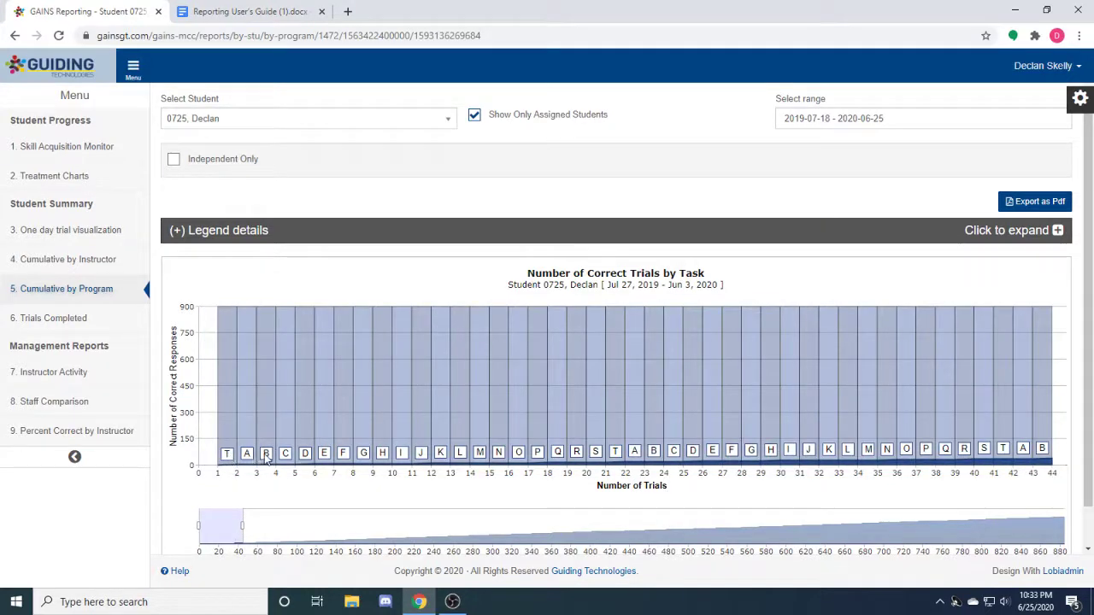
mouse_move(243, 467)
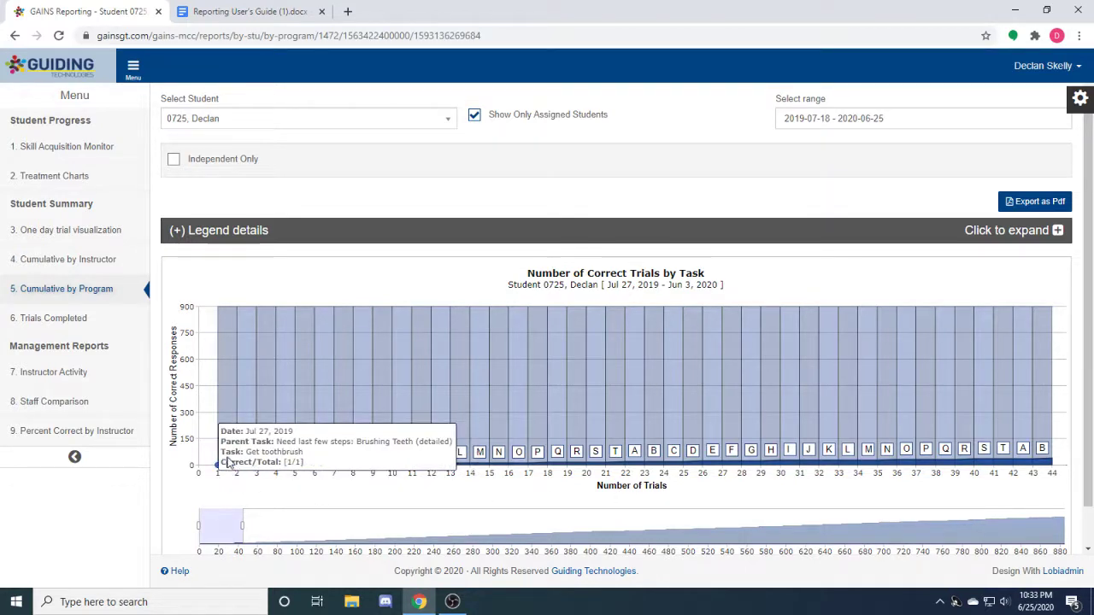
left_click(176, 231)
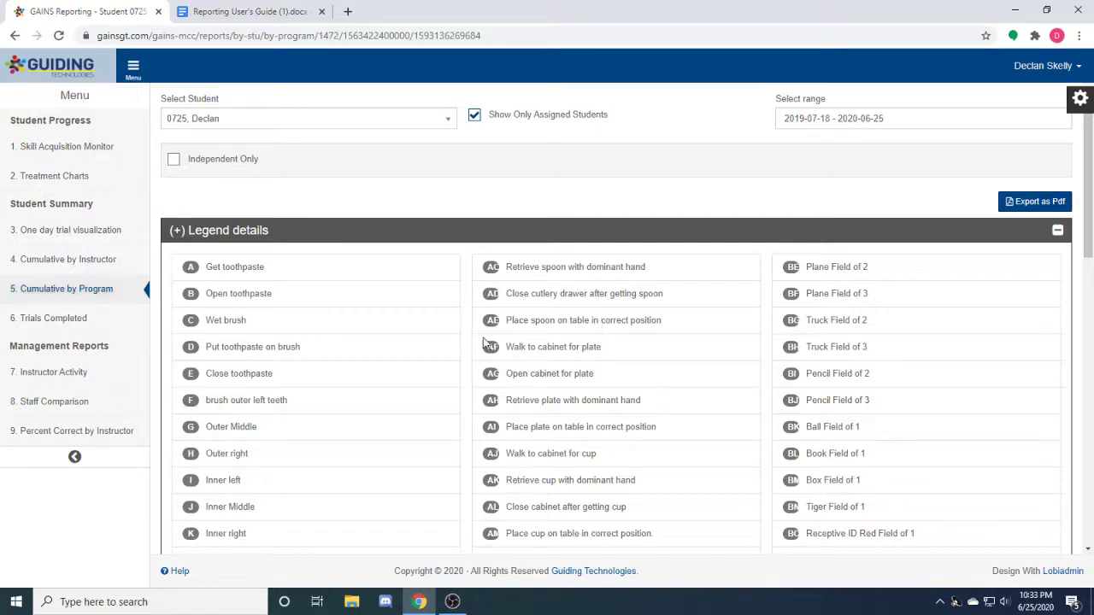
left_click(216, 233)
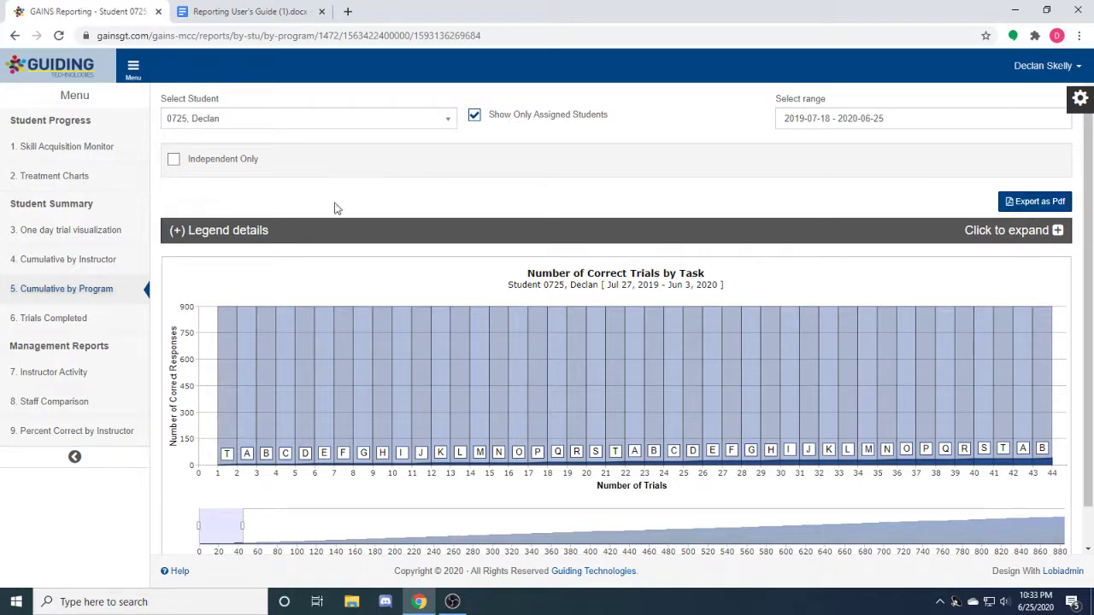
Open the Trials Completed report and view the whole chart of trials per target.
left_click(75, 323)
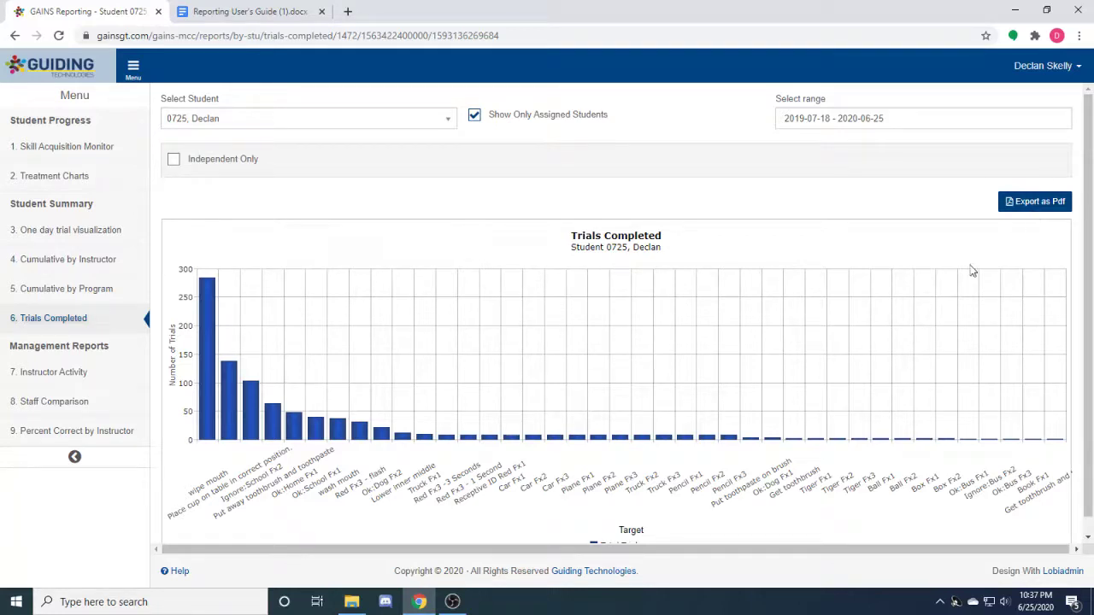
scroll(846, 417, "down", 1)
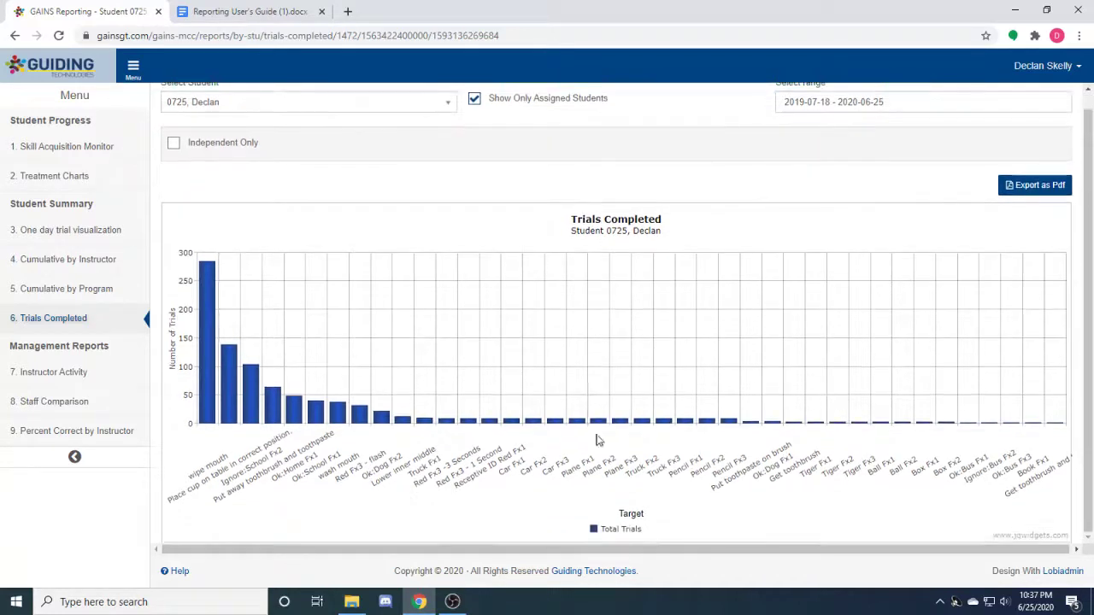
Open the Instructor Activity report, limit it to assigned instructors, and review the session times of the instructor matching the signed-in account.
left_click(66, 380)
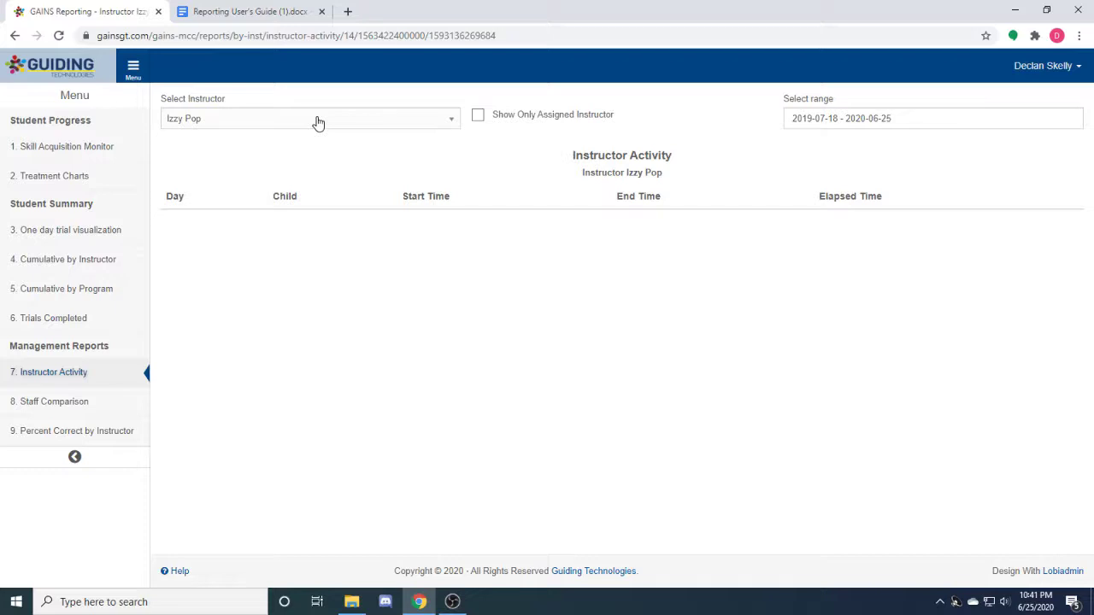
left_click(478, 118)
left_click(366, 124)
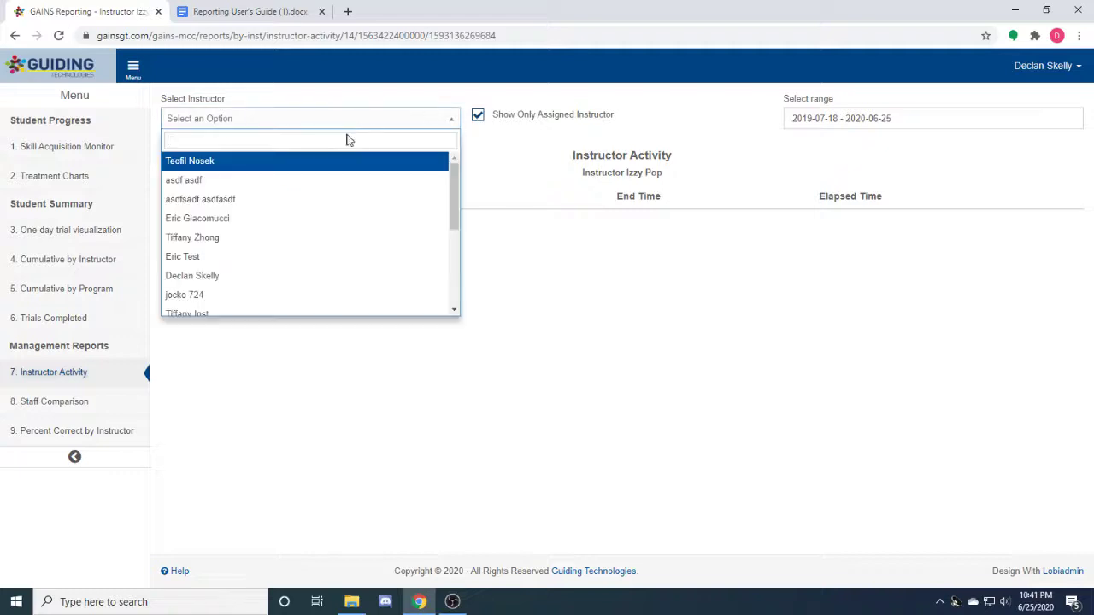
left_click(246, 282)
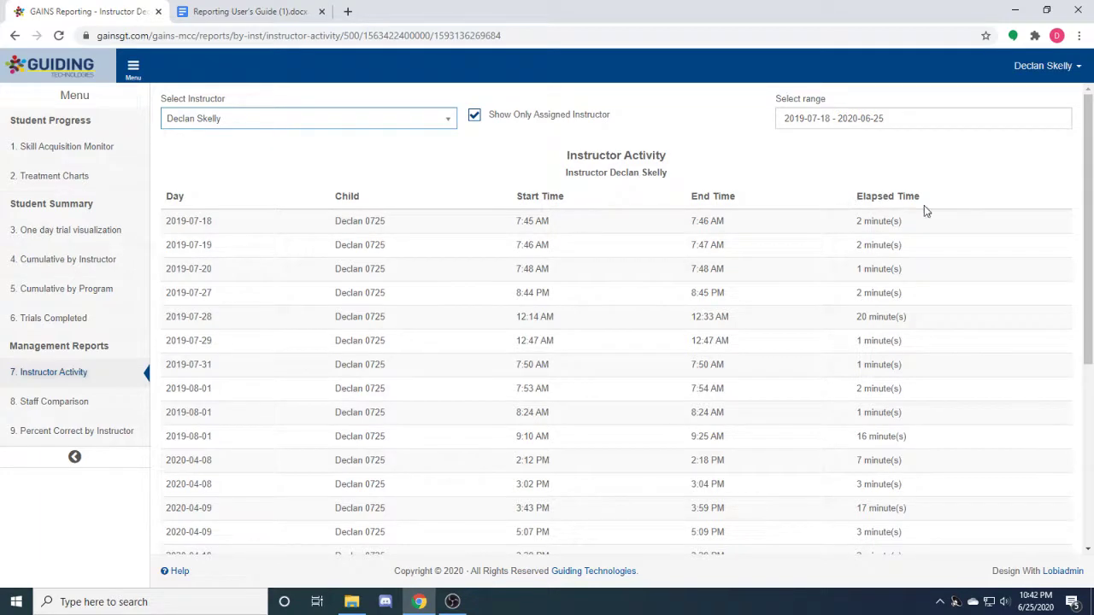
scroll(924, 312, "down", 4)
scroll(923, 314, "up", 4)
Open the Staff Comparison report and compare the selected instructor's percentage correct with the instructor average.
left_click(98, 414)
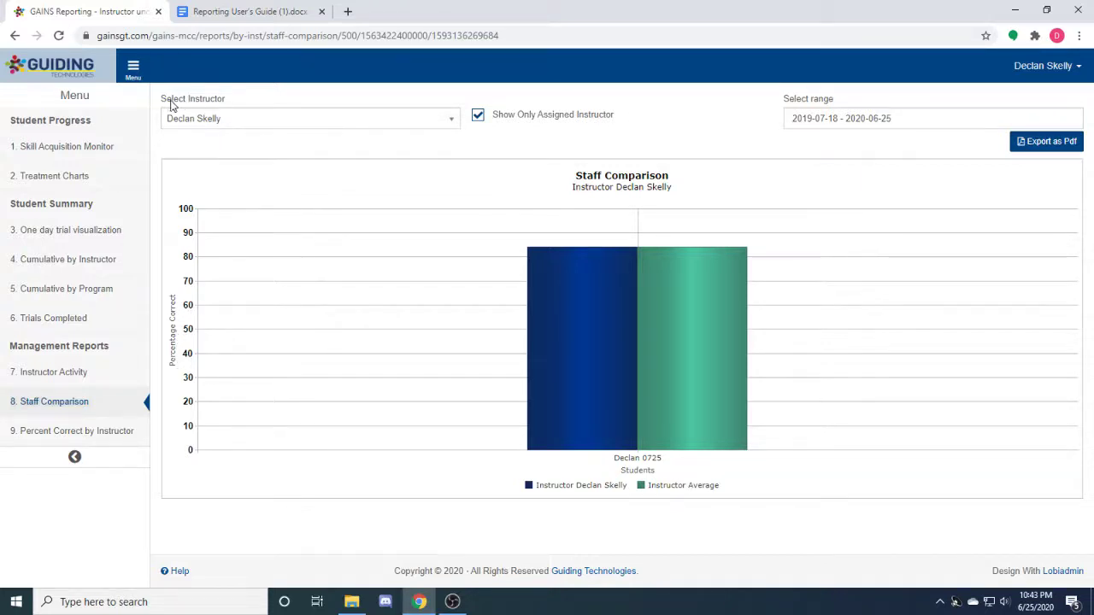
mouse_move(591, 394)
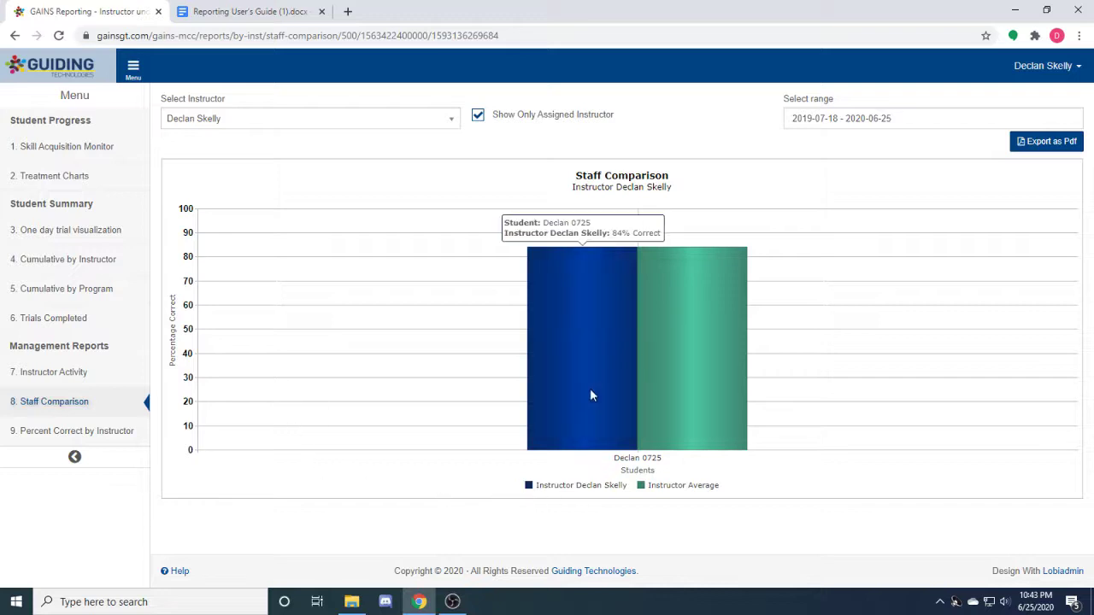
mouse_move(699, 300)
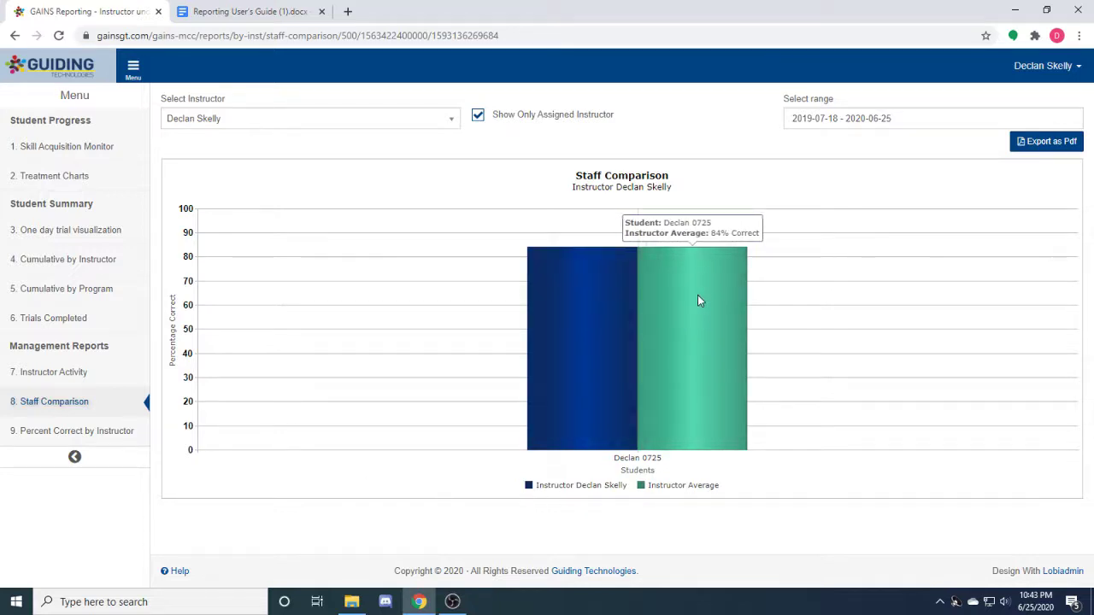
mouse_move(607, 293)
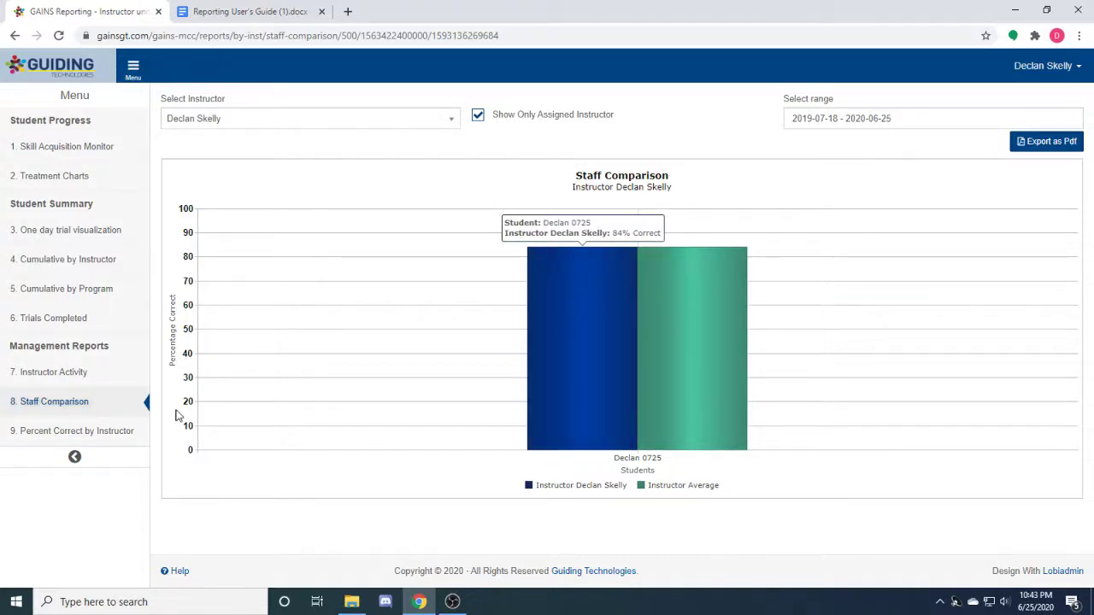
Open the Percent Correct by Instructor report and inspect the first instructor's total trials and percent correct bars.
left_click(103, 437)
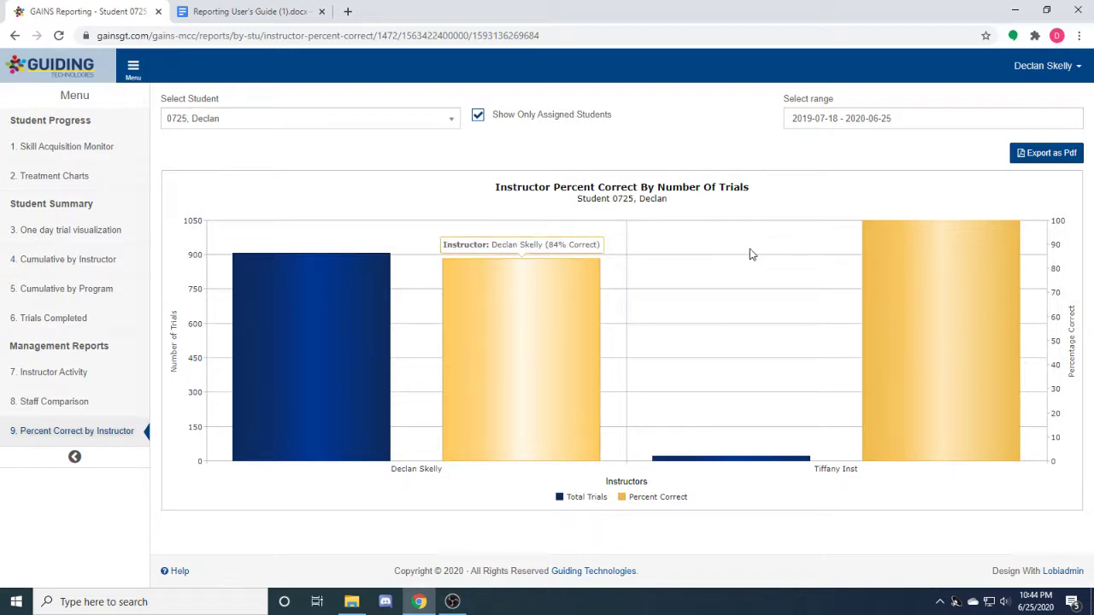
mouse_move(334, 328)
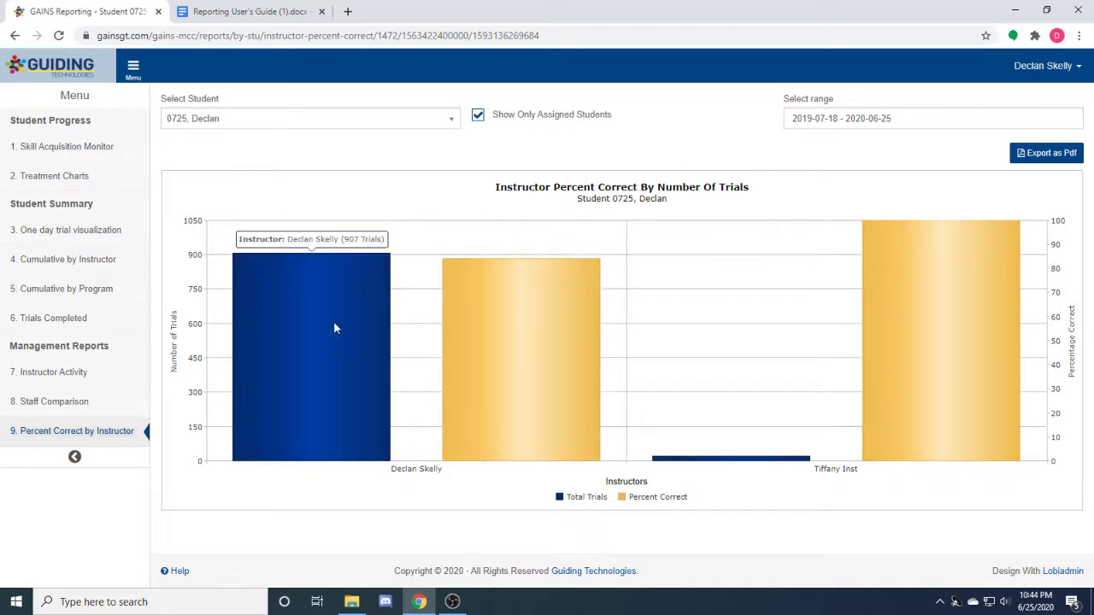
mouse_move(537, 298)
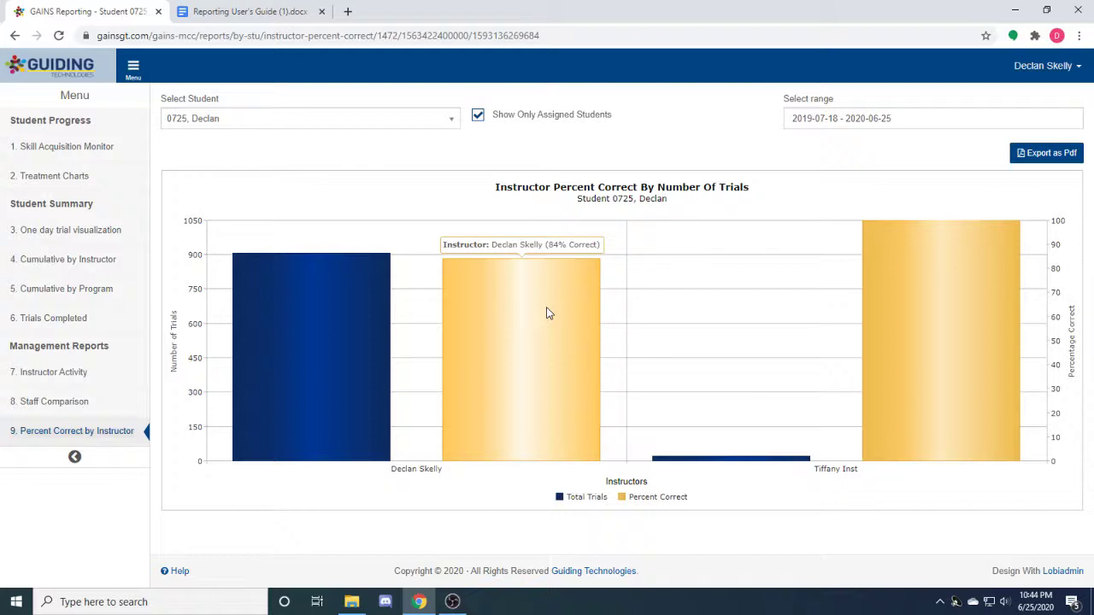